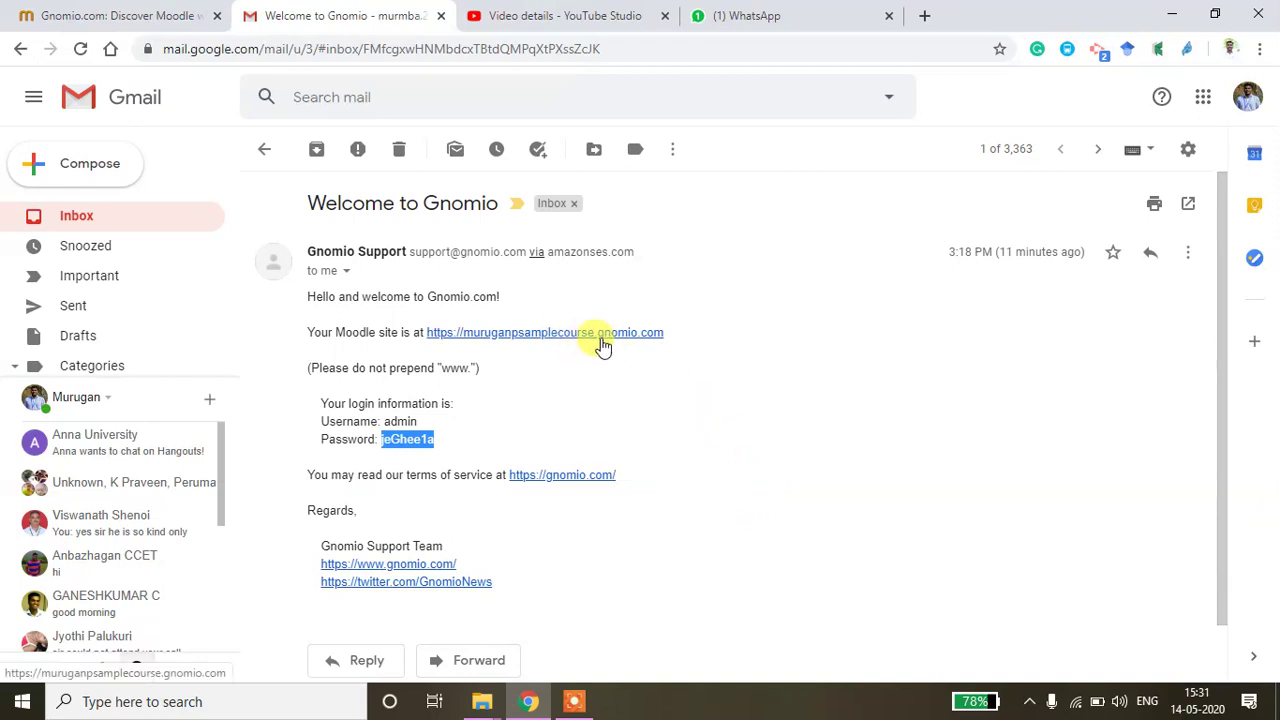
Step: Open the Moodle site from the link in the Gnomio welcome e-mail and view the admin account's options
{"action": "middle_click", "coordinate": [603, 344]}
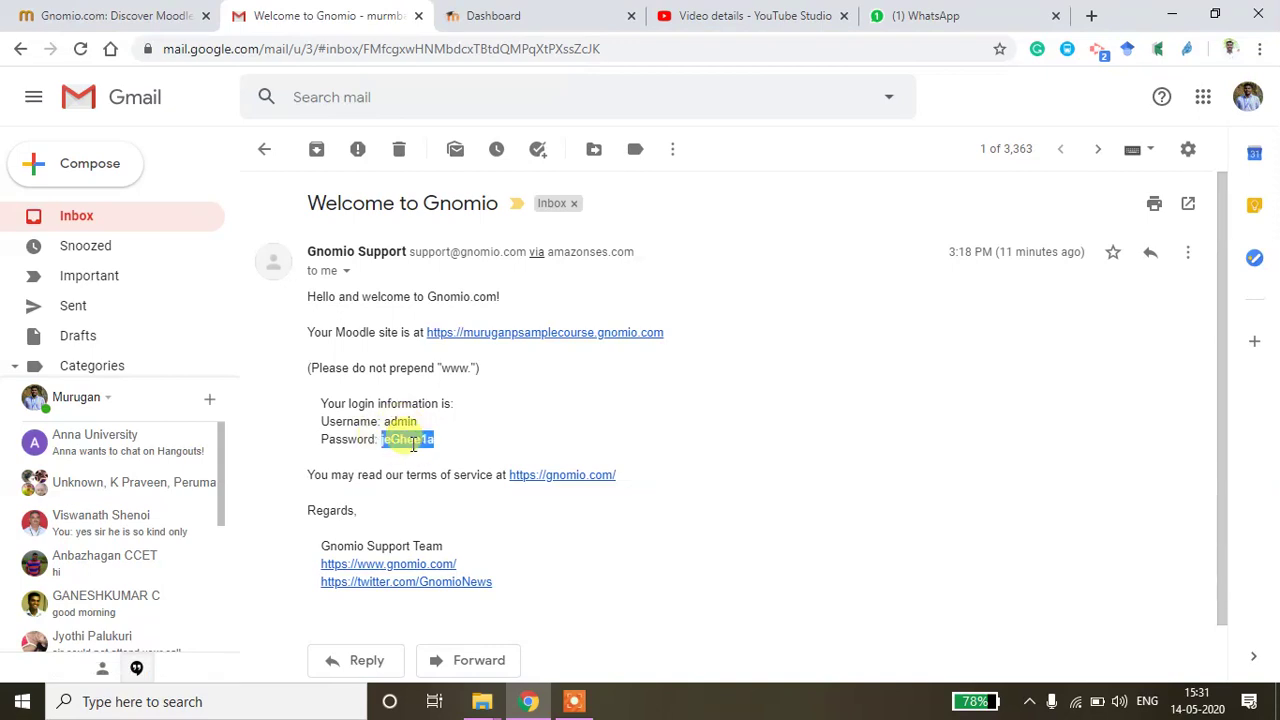
{"action": "left_click", "coordinate": [588, 20]}
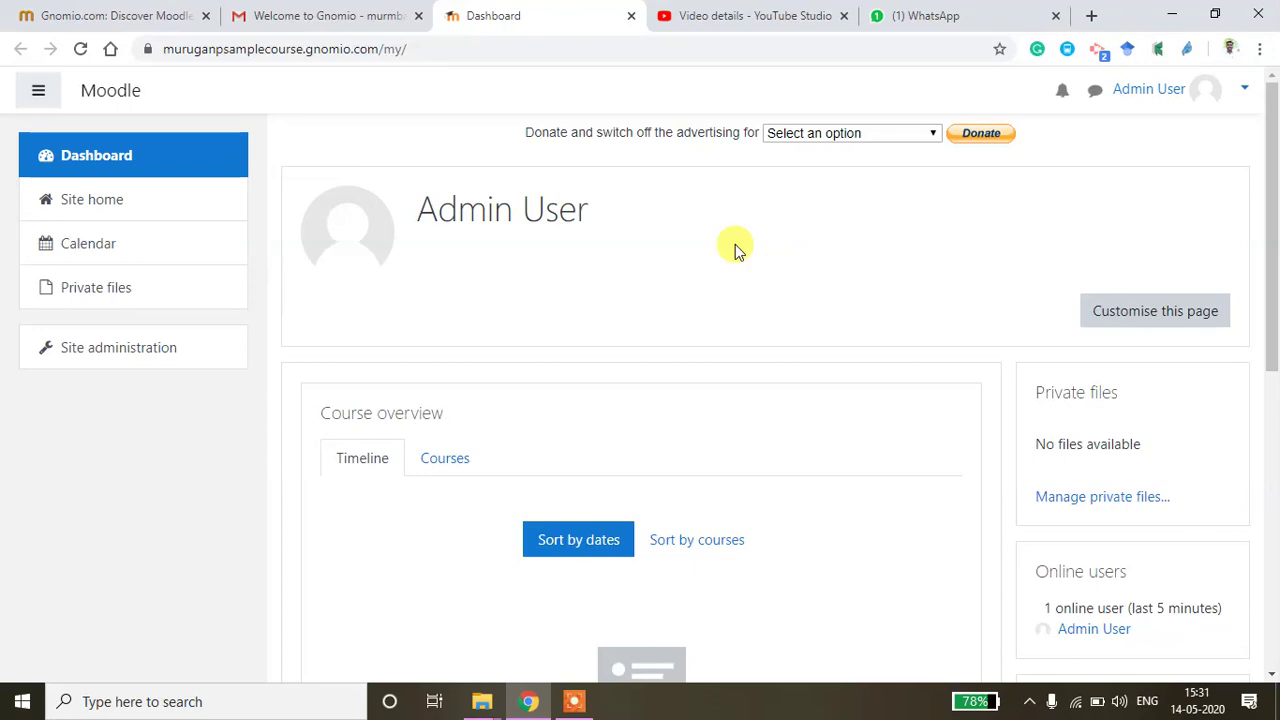
{"action": "left_click", "coordinate": [1238, 89]}
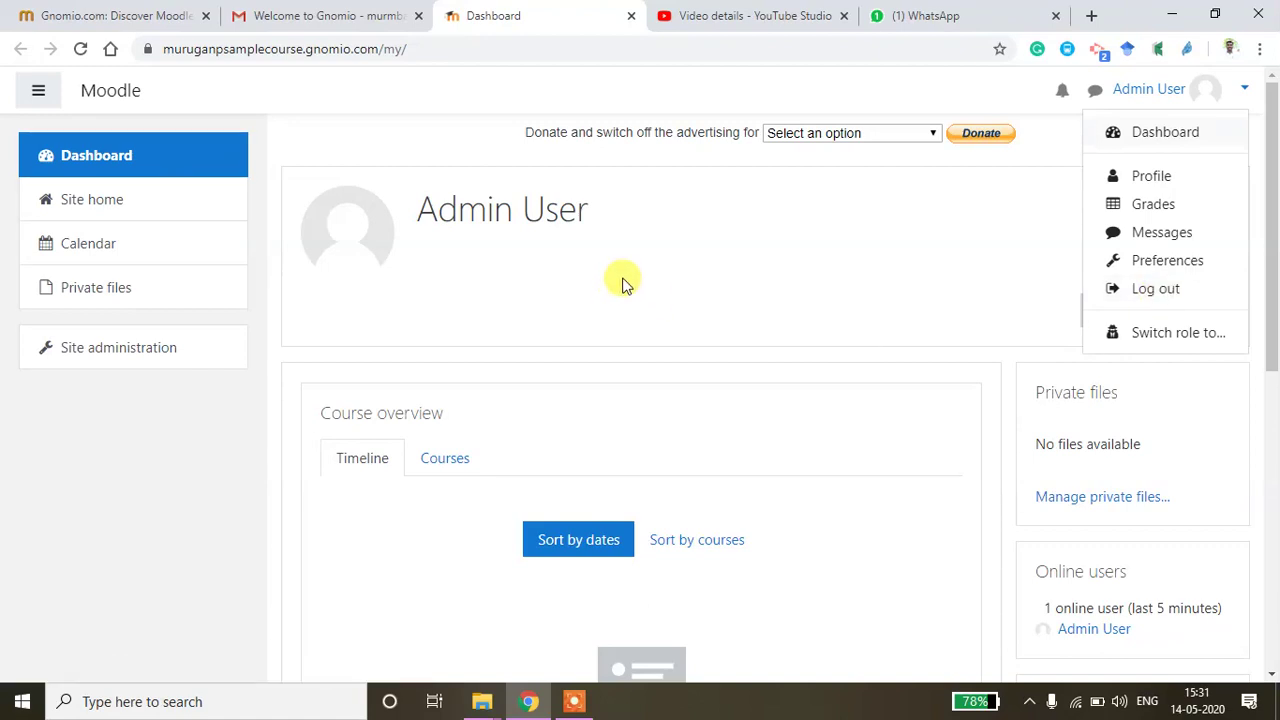
Step: Go to the Moodle site home and start adding a new course under Available courses
{"action": "left_click", "coordinate": [102, 208]}
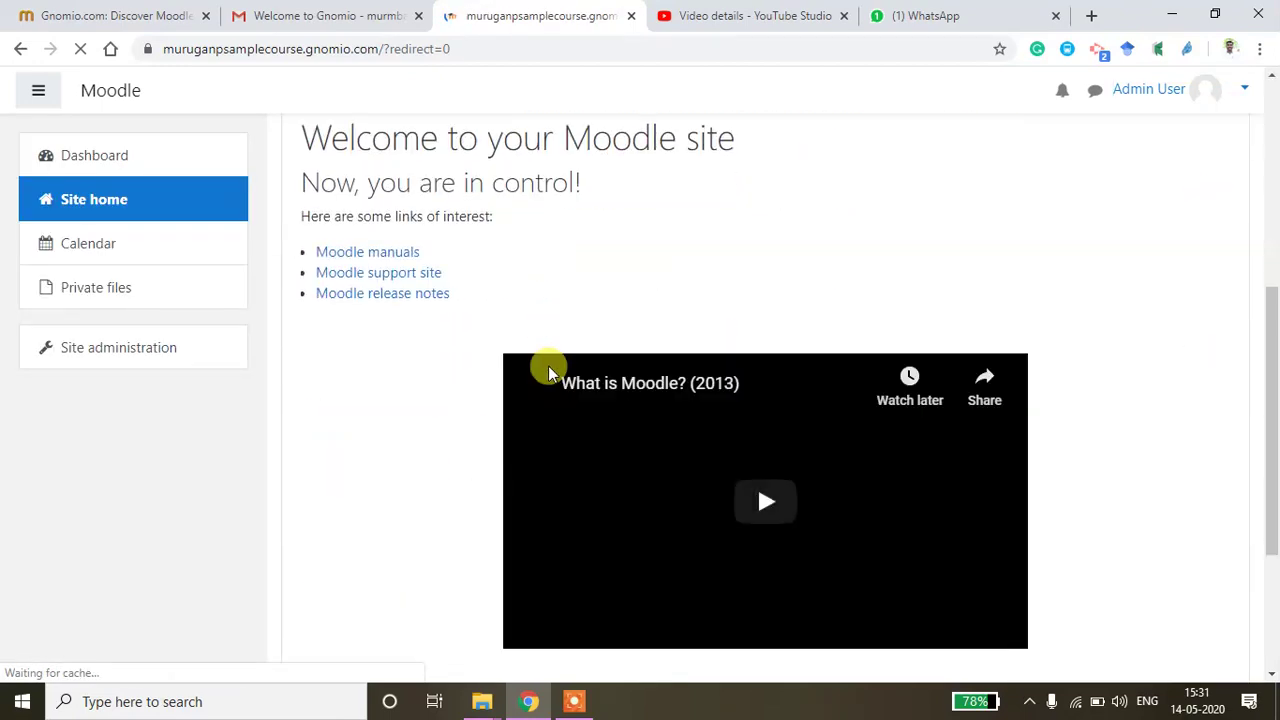
{"action": "scroll", "coordinate": [548, 370], "scroll_direction": "down", "scroll_amount": 3}
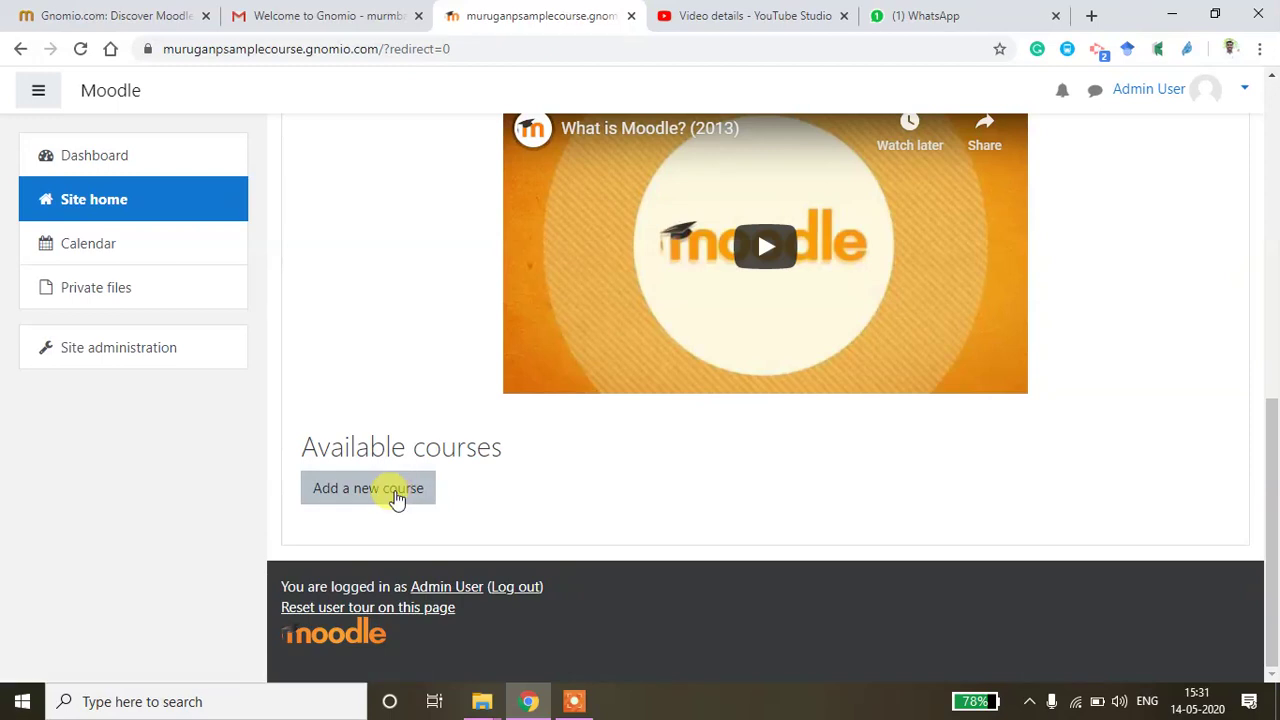
{"action": "left_click", "coordinate": [370, 488]}
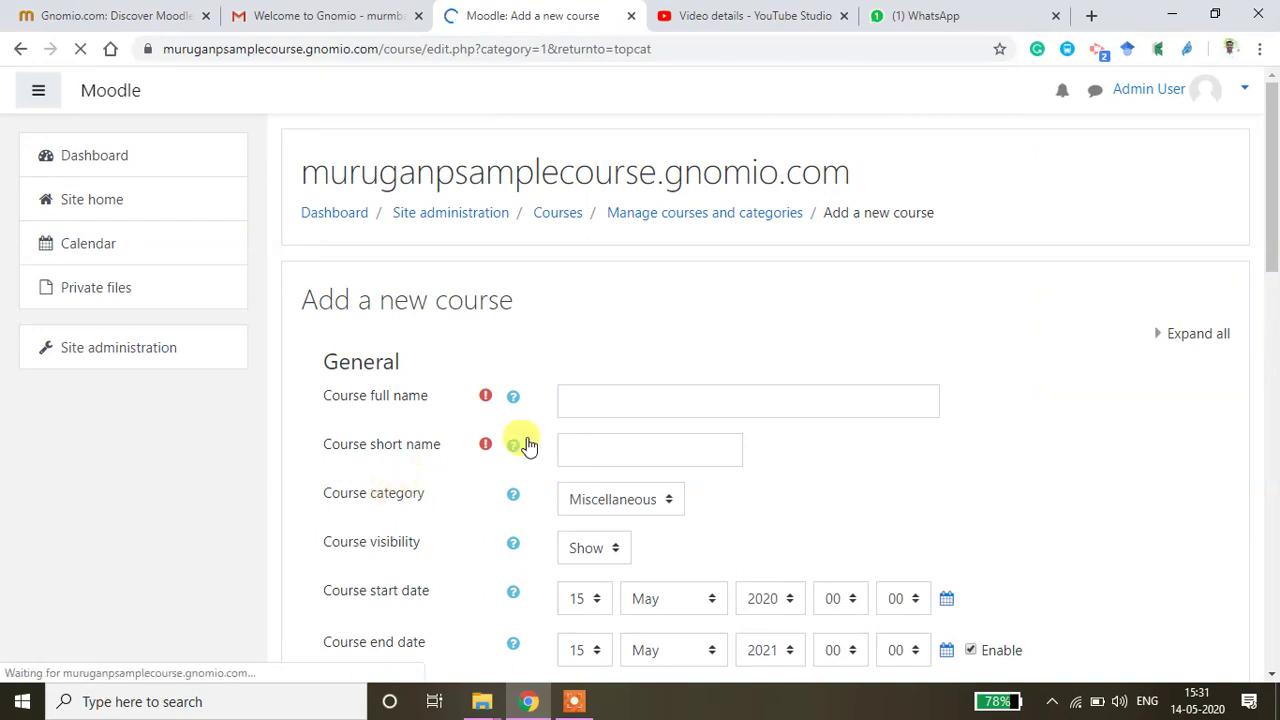
Step: Enter "Human Resource Analytics" as the course full name and "HRA" as the course short name
{"action": "left_click", "coordinate": [583, 397]}
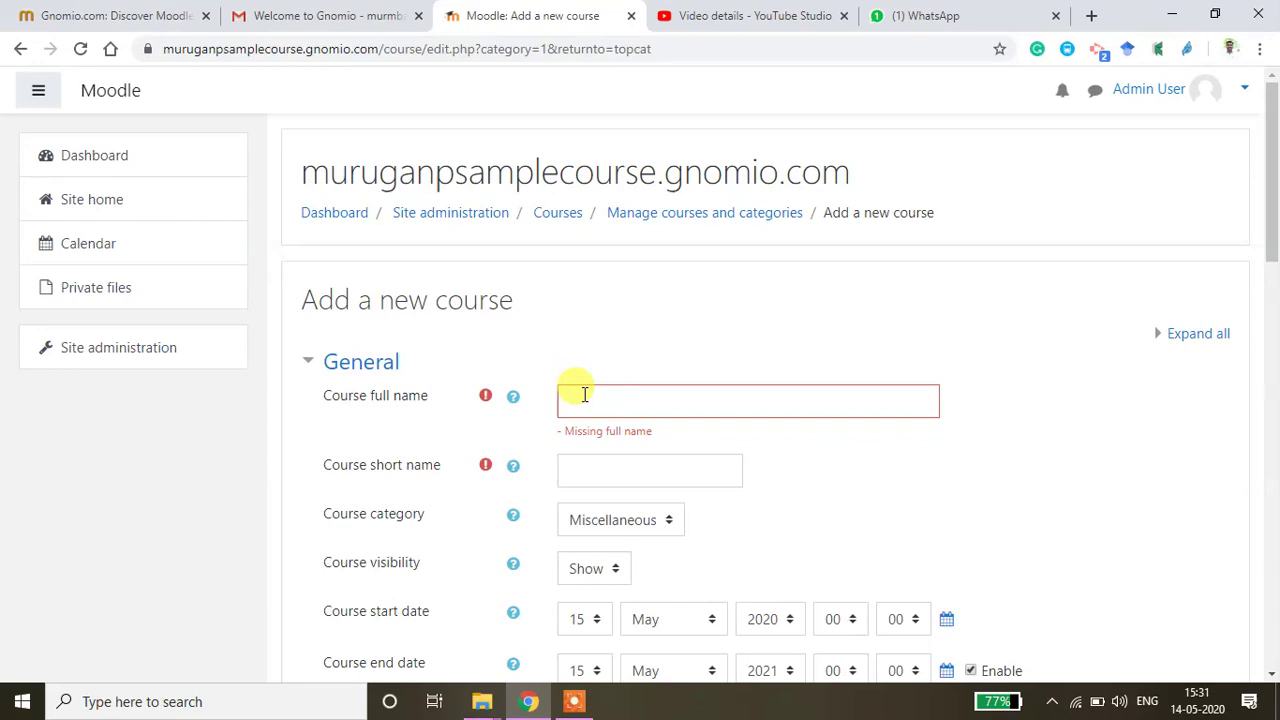
{"action": "scroll", "coordinate": [584, 395], "scroll_direction": "down", "scroll_amount": 2}
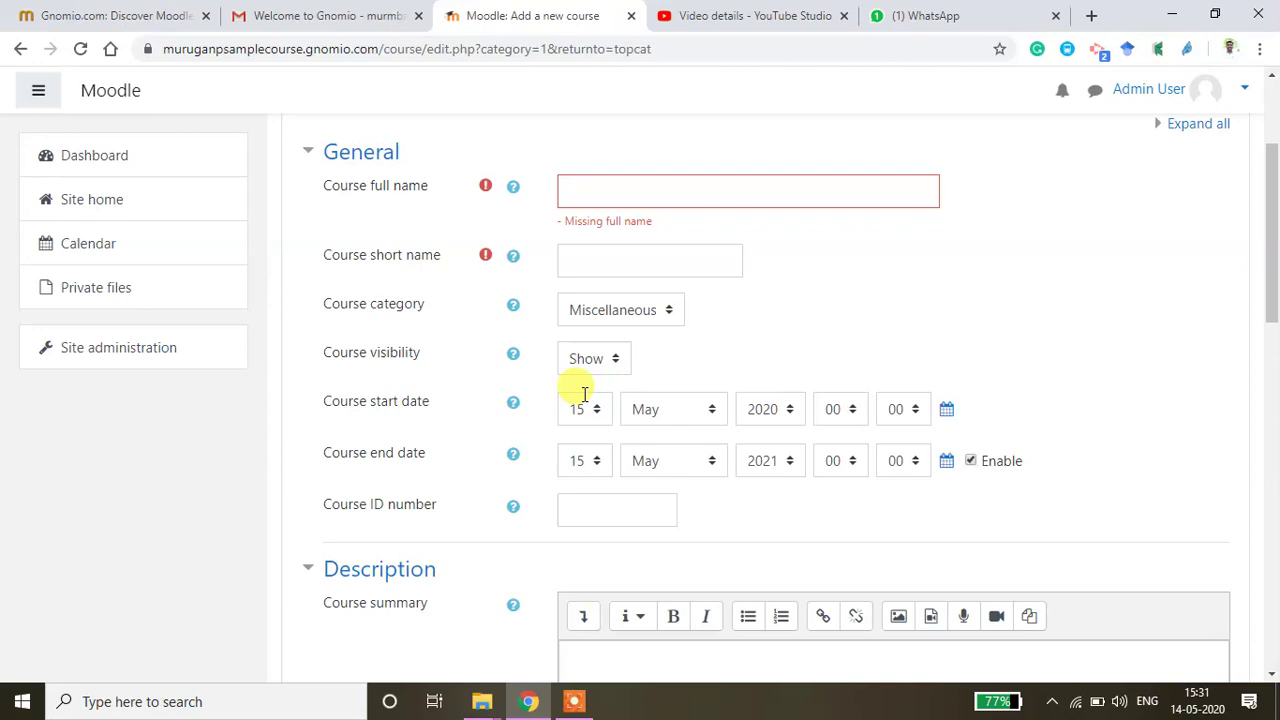
{"action": "scroll", "coordinate": [580, 386], "scroll_direction": "down", "scroll_amount": 3}
{"action": "scroll", "coordinate": [580, 391], "scroll_direction": "up", "scroll_amount": 5}
{"action": "left_click", "coordinate": [582, 395]}
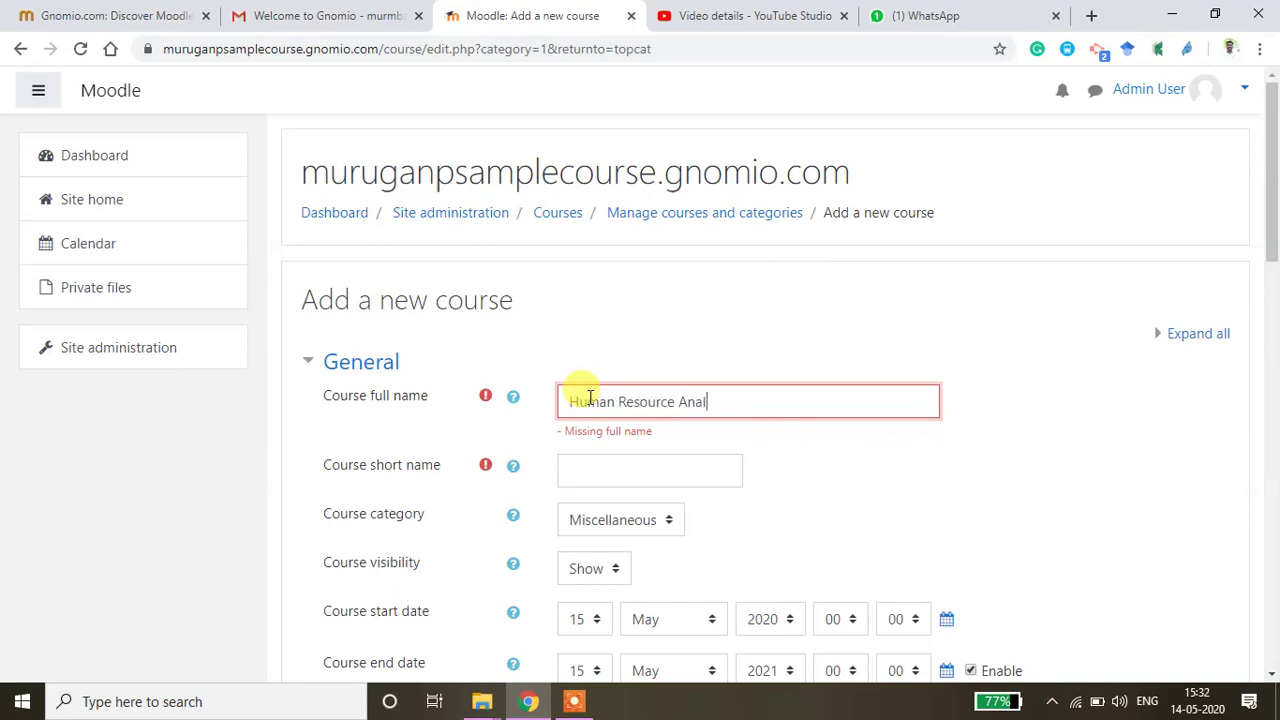
{"action": "scroll", "coordinate": [590, 397], "scroll_direction": "down", "scroll_amount": 2}
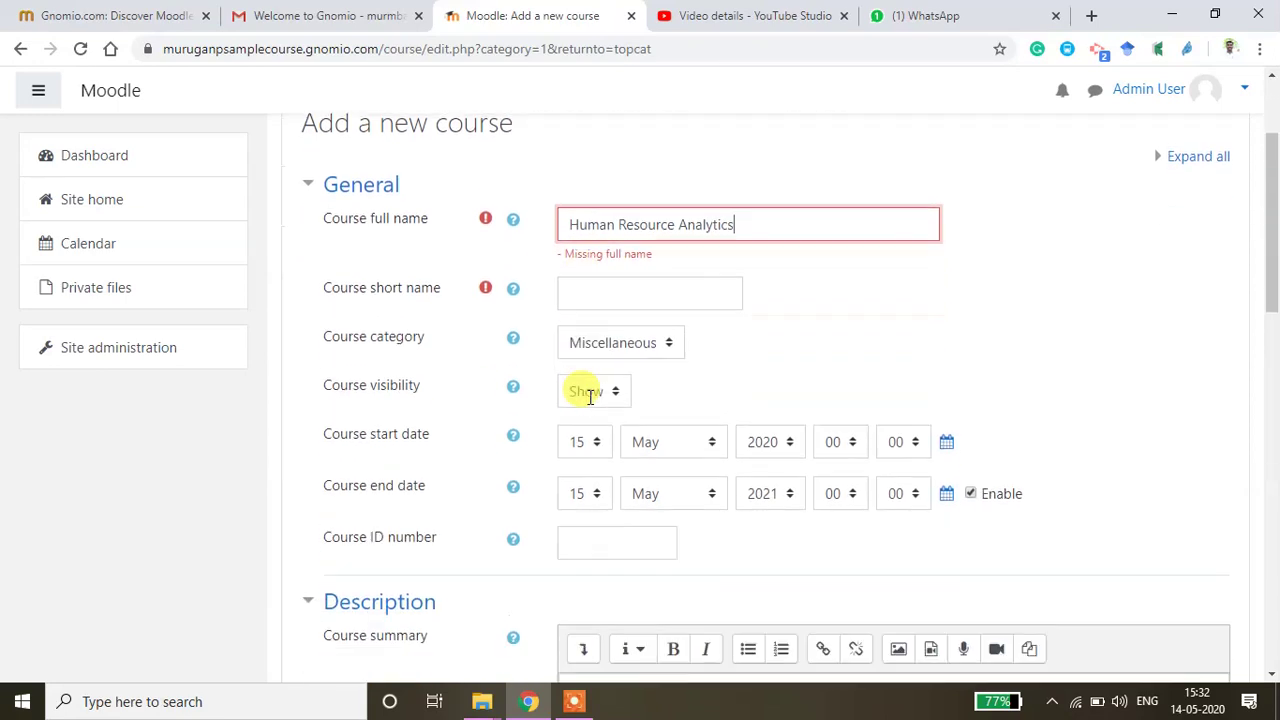
{"action": "left_click", "coordinate": [612, 280]}
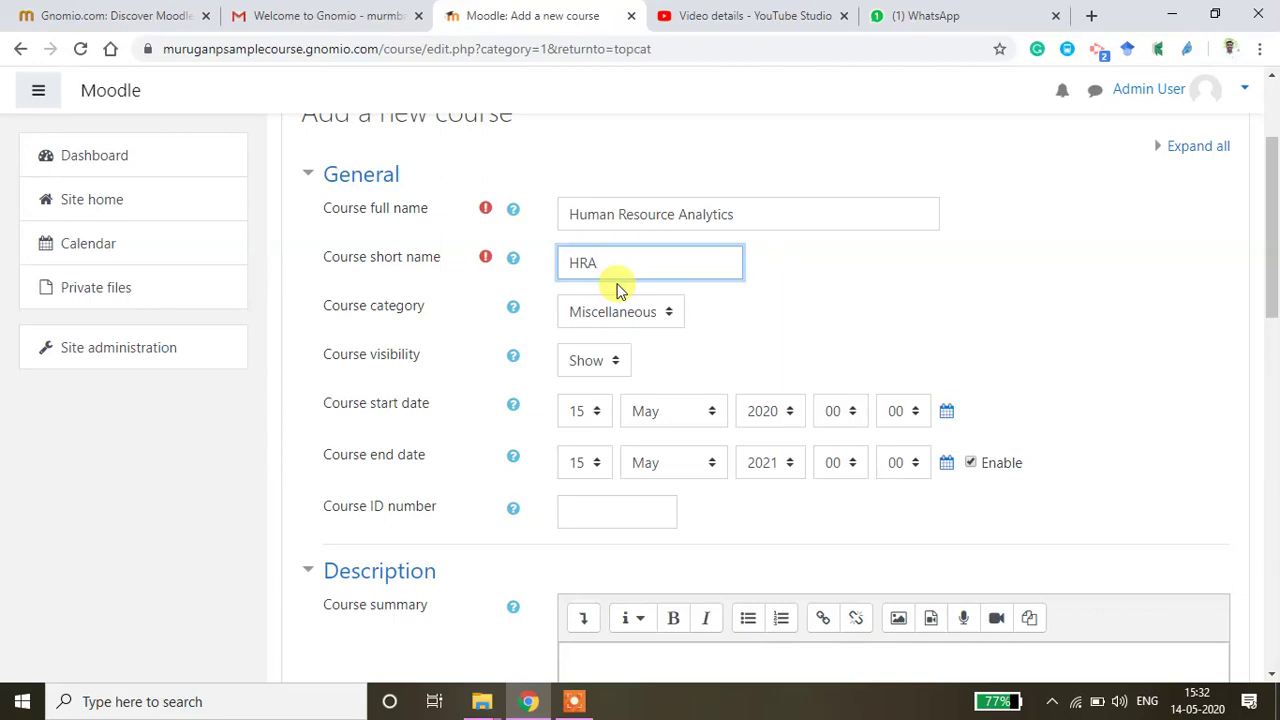
Step: Check which options are available for the course visibility setting
{"action": "scroll", "coordinate": [650, 340], "scroll_direction": "down", "scroll_amount": 1}
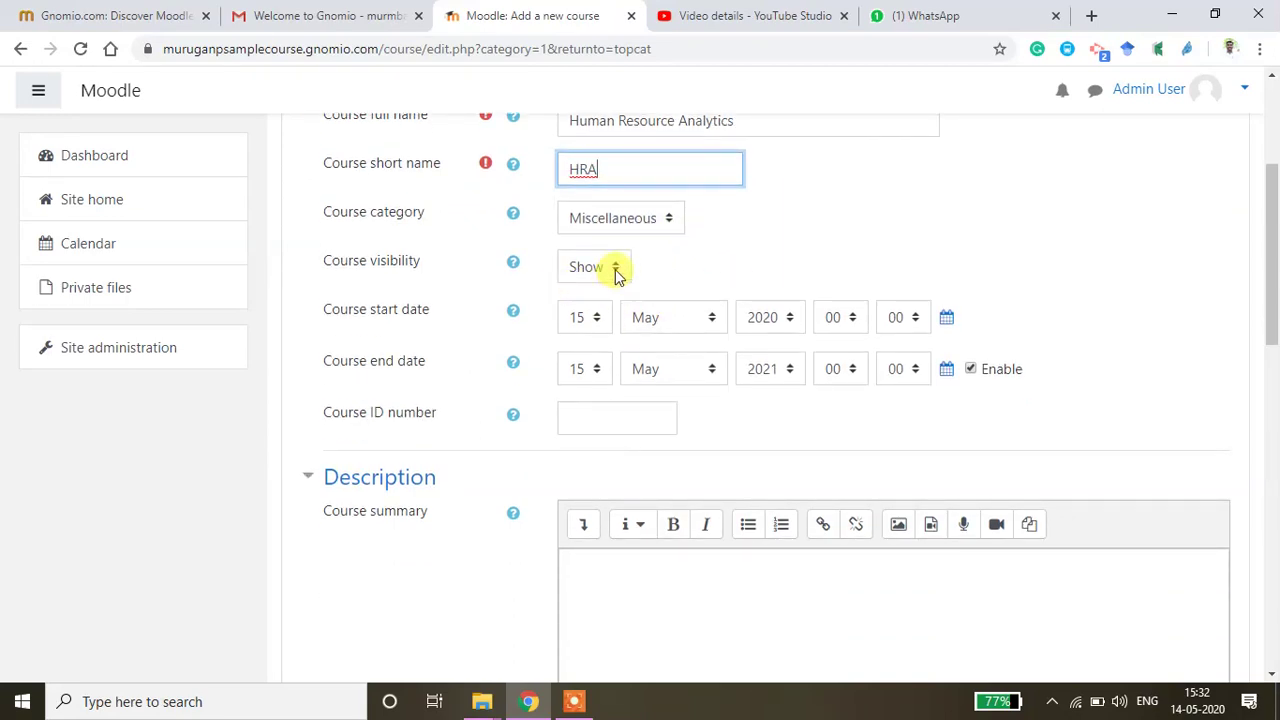
{"action": "left_click", "coordinate": [614, 267]}
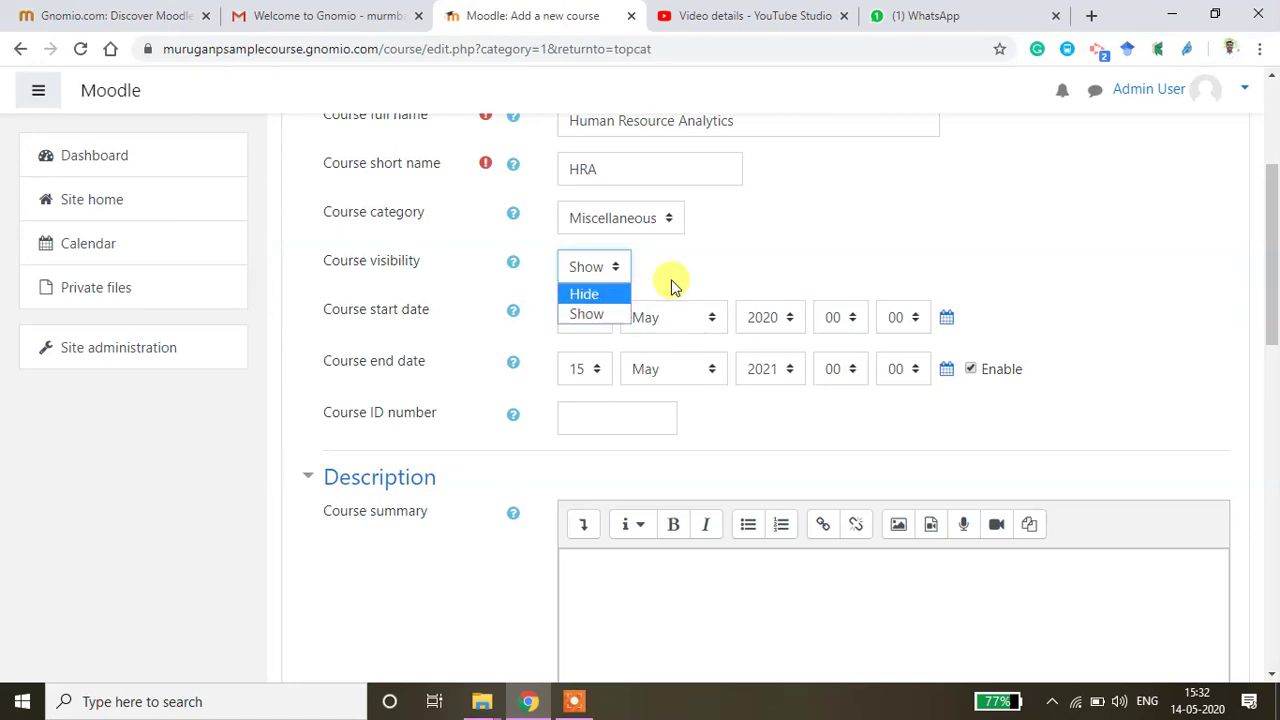
{"action": "left_click", "coordinate": [697, 264]}
Step: Set the month of the course end date to September and keep the end date enabled
{"action": "scroll", "coordinate": [640, 310], "scroll_direction": "down", "scroll_amount": 1}
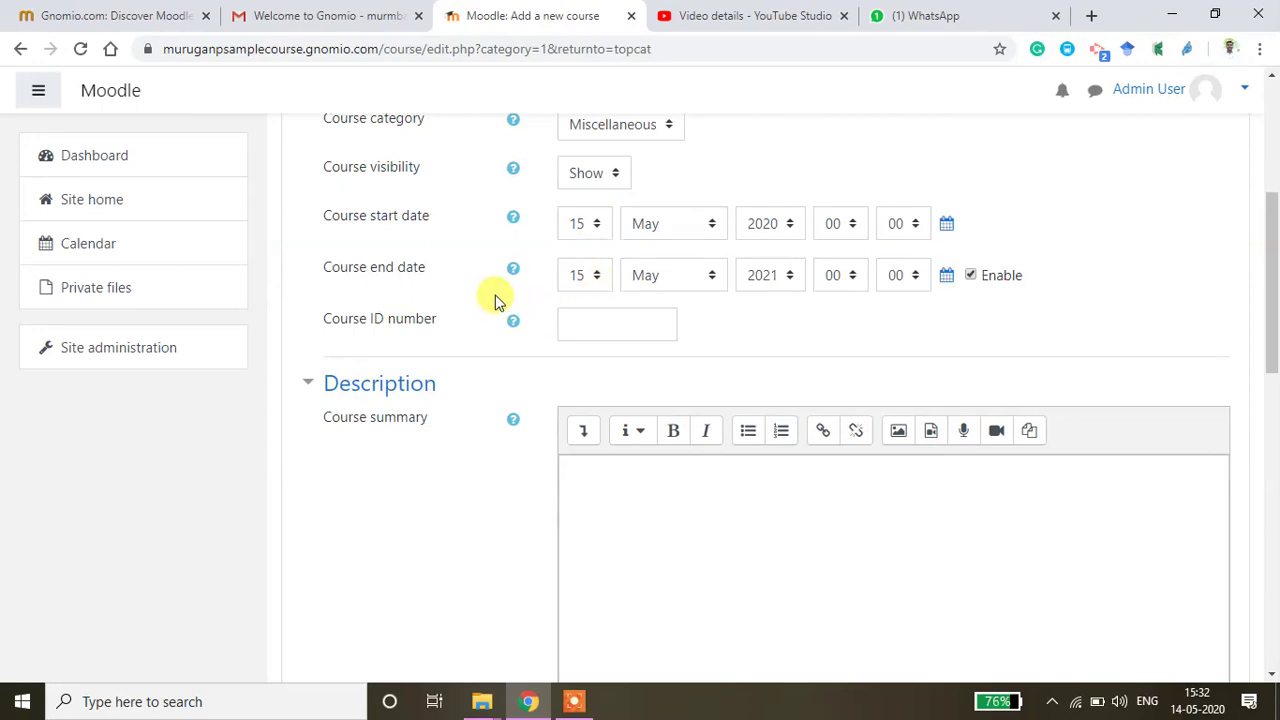
{"action": "left_click", "coordinate": [711, 275]}
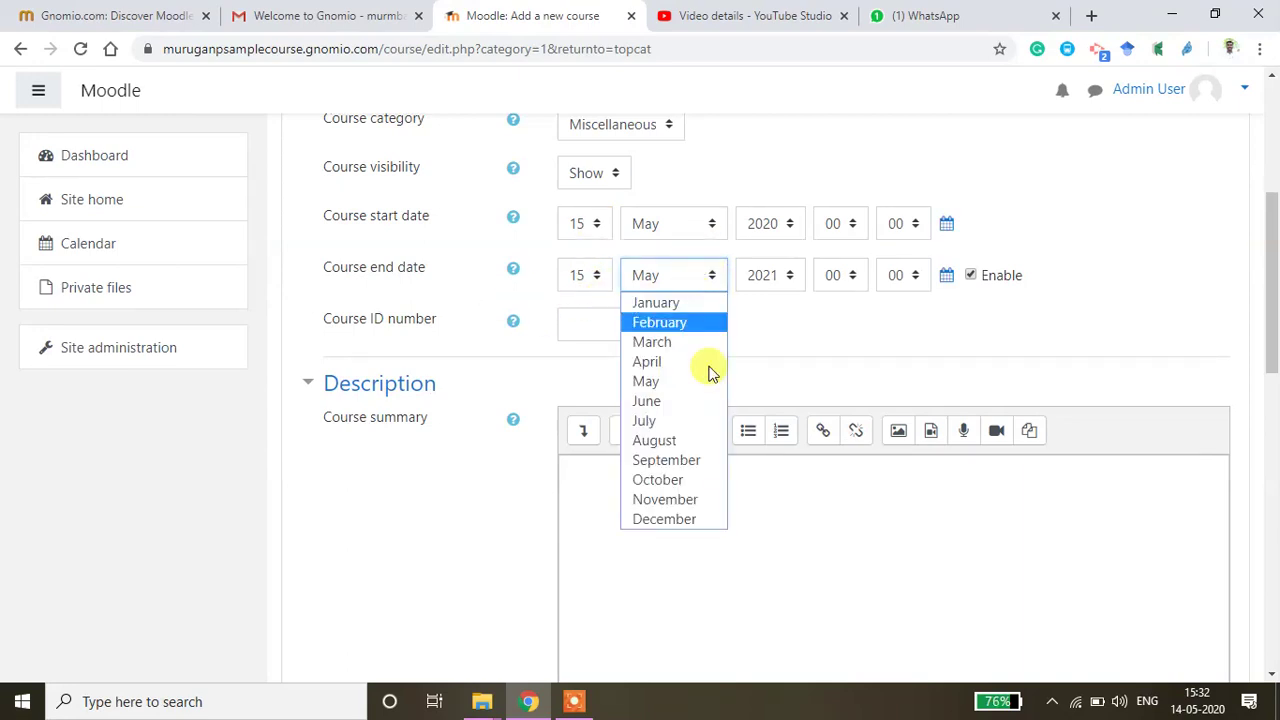
{"action": "left_click", "coordinate": [703, 460]}
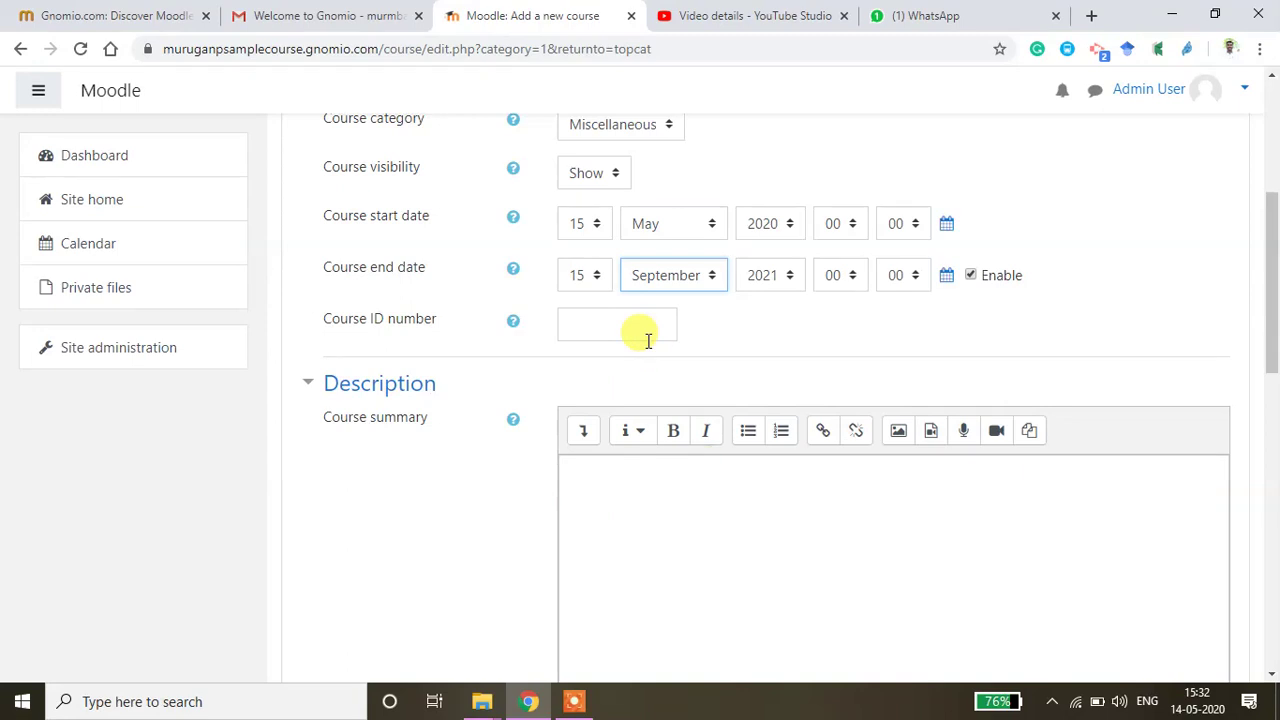
{"action": "left_click", "coordinate": [970, 276]}
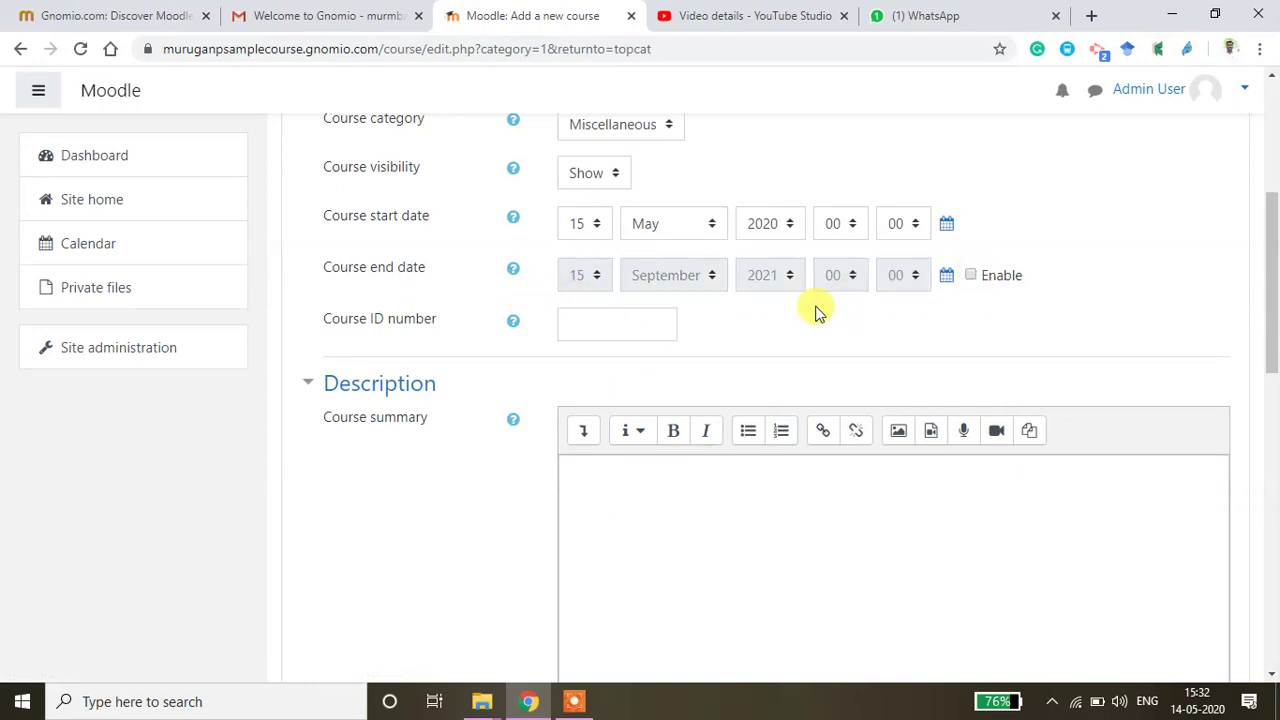
{"action": "left_click", "coordinate": [977, 279]}
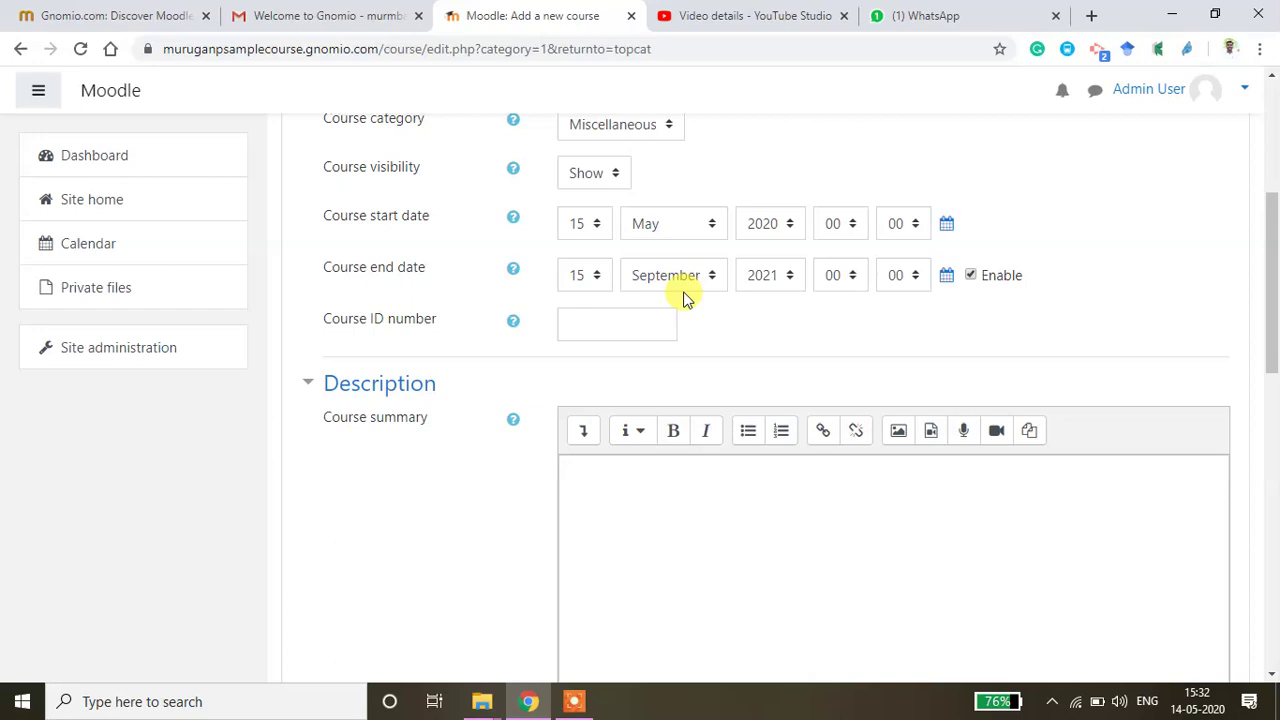
Step: Enter "MB 101" as the course ID number
{"action": "left_click", "coordinate": [606, 325]}
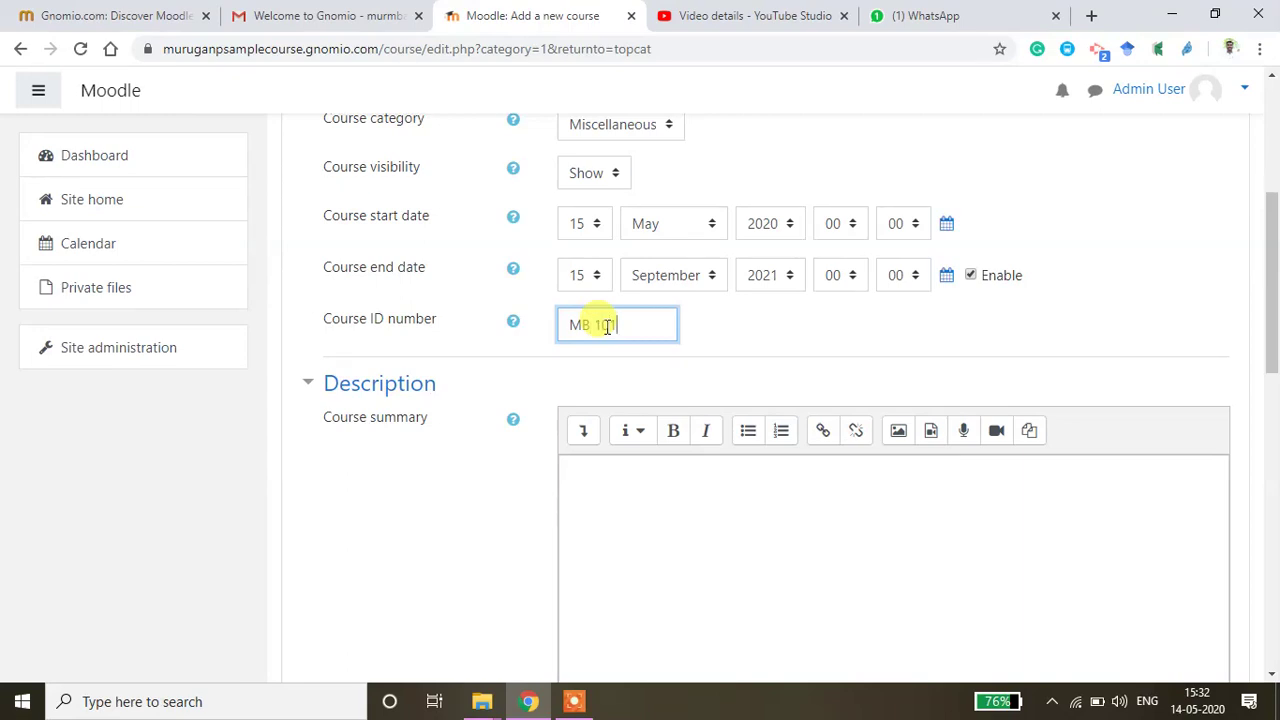
{"action": "left_click_drag", "start_coordinate": [654, 322], "coordinate": [567, 320]}
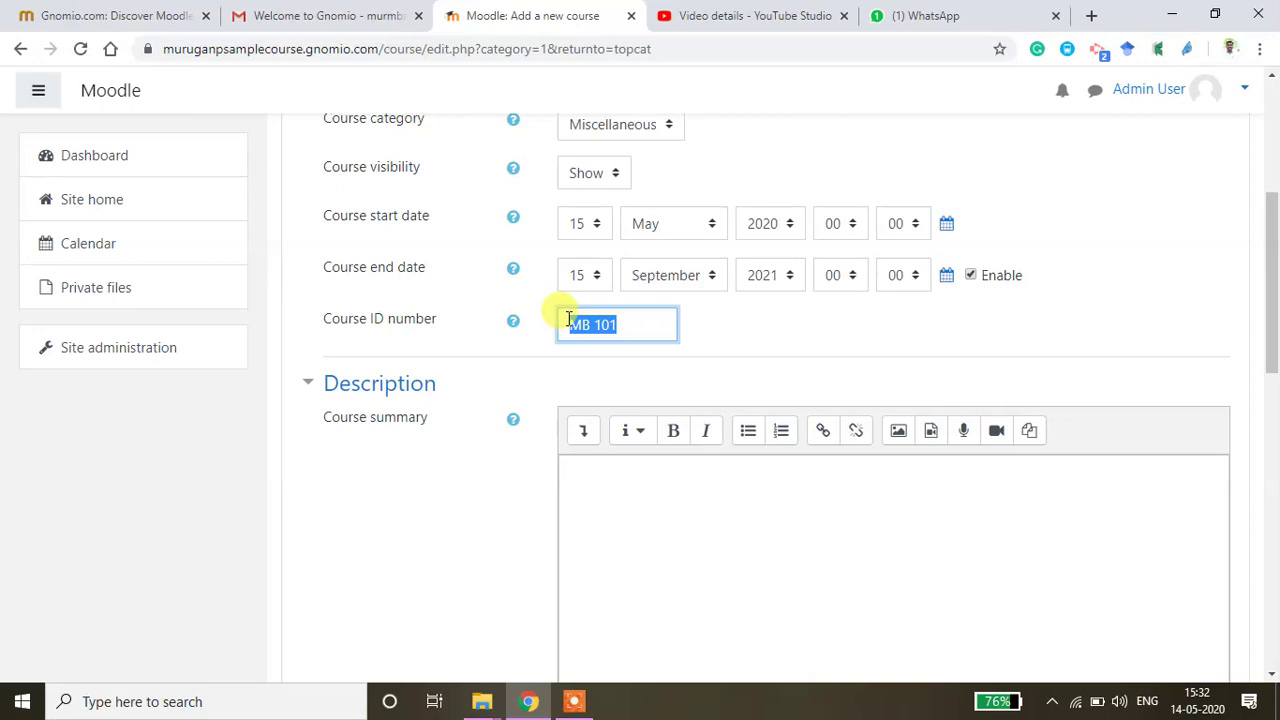
{"action": "scroll", "coordinate": [606, 360], "scroll_direction": "down", "scroll_amount": 2}
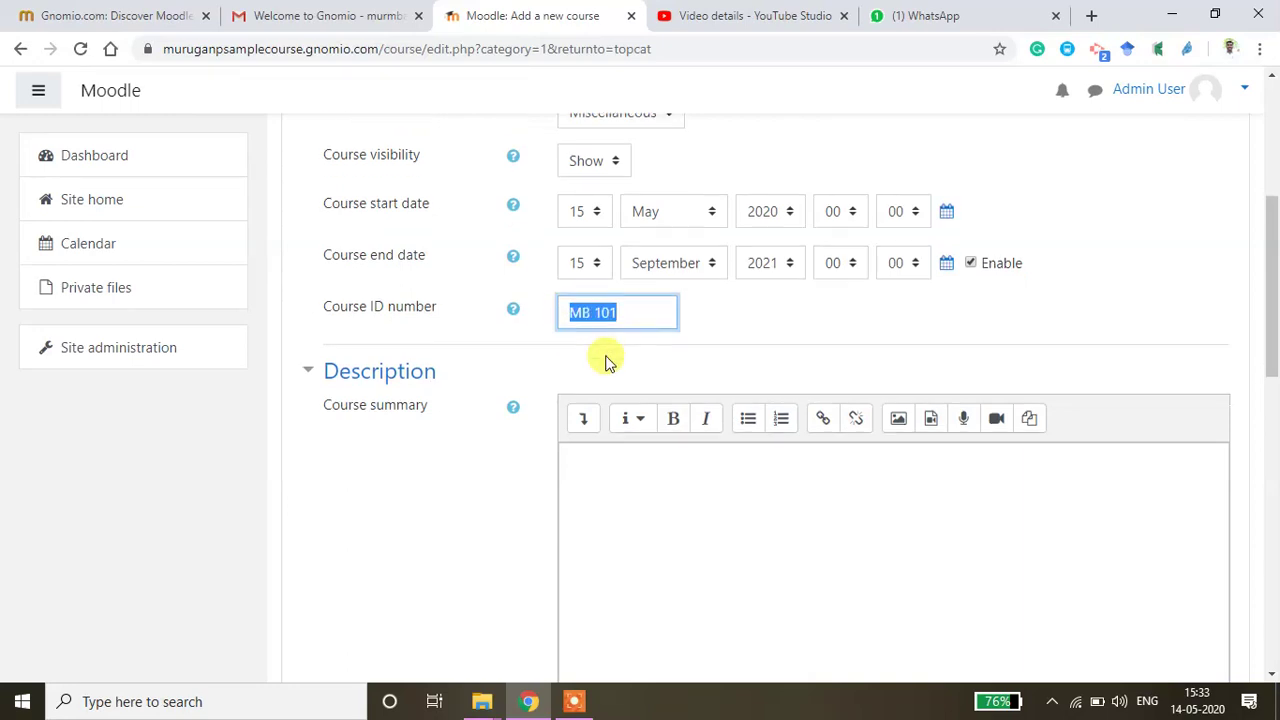
Step: Write "About the course" as the opening line of the course summary
{"action": "left_click", "coordinate": [625, 302]}
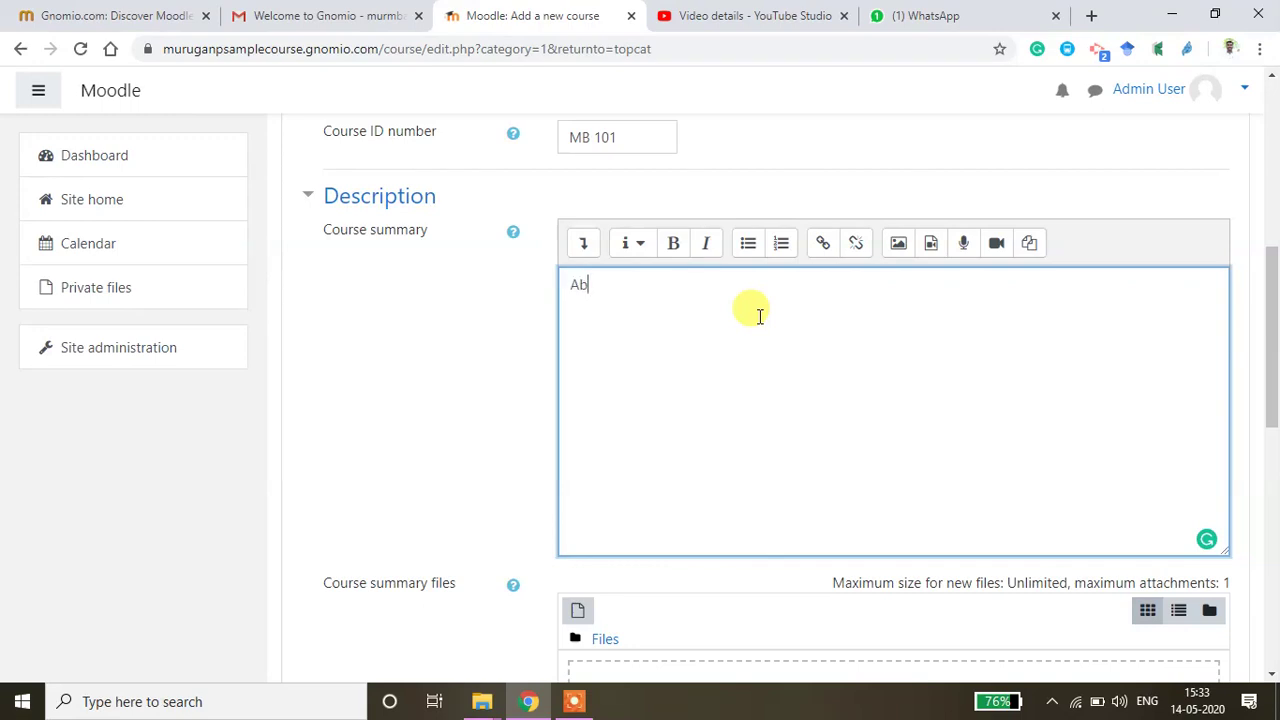
{"action": "type", "text": "About the course"}
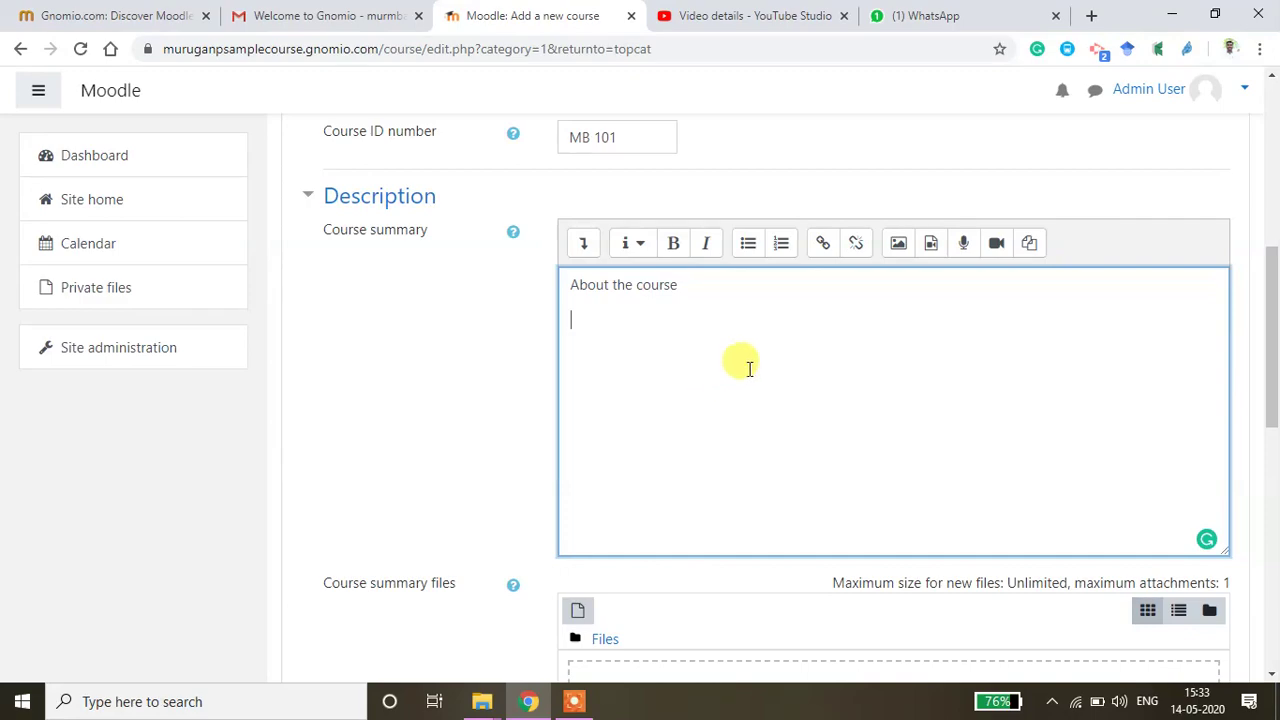
{"action": "left_click", "coordinate": [575, 702]}
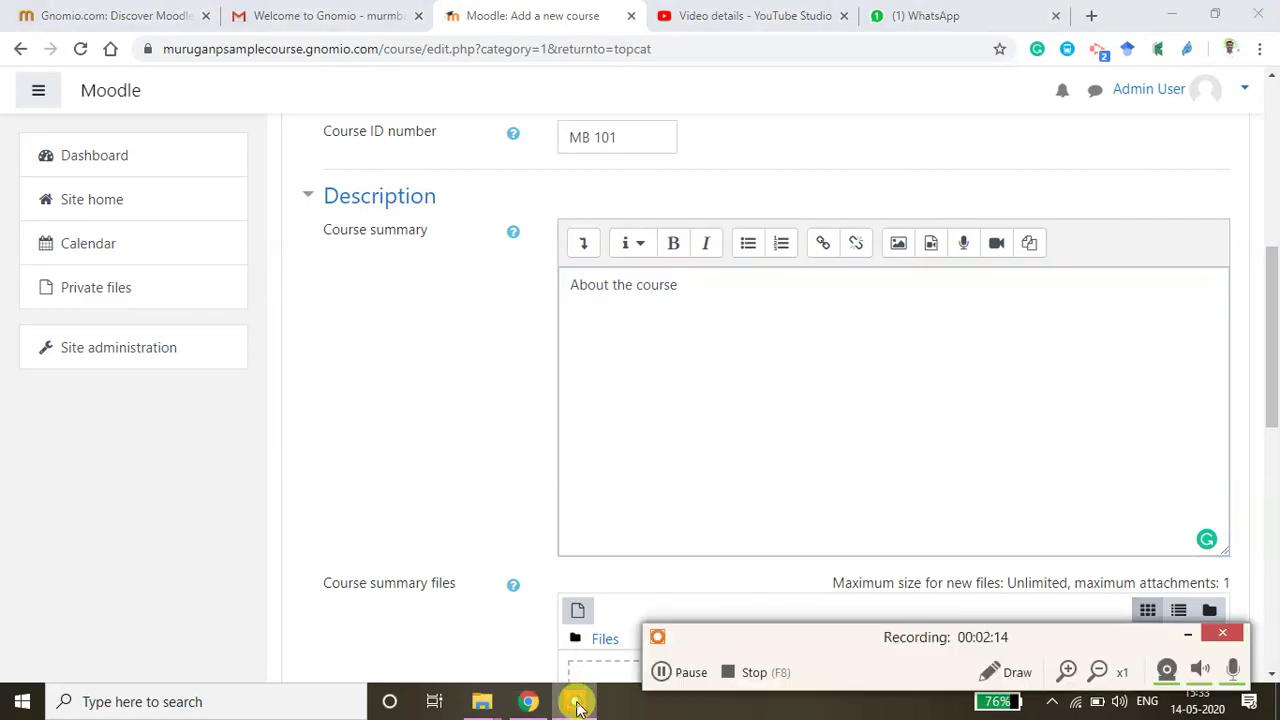
{"action": "left_click", "coordinate": [663, 672]}
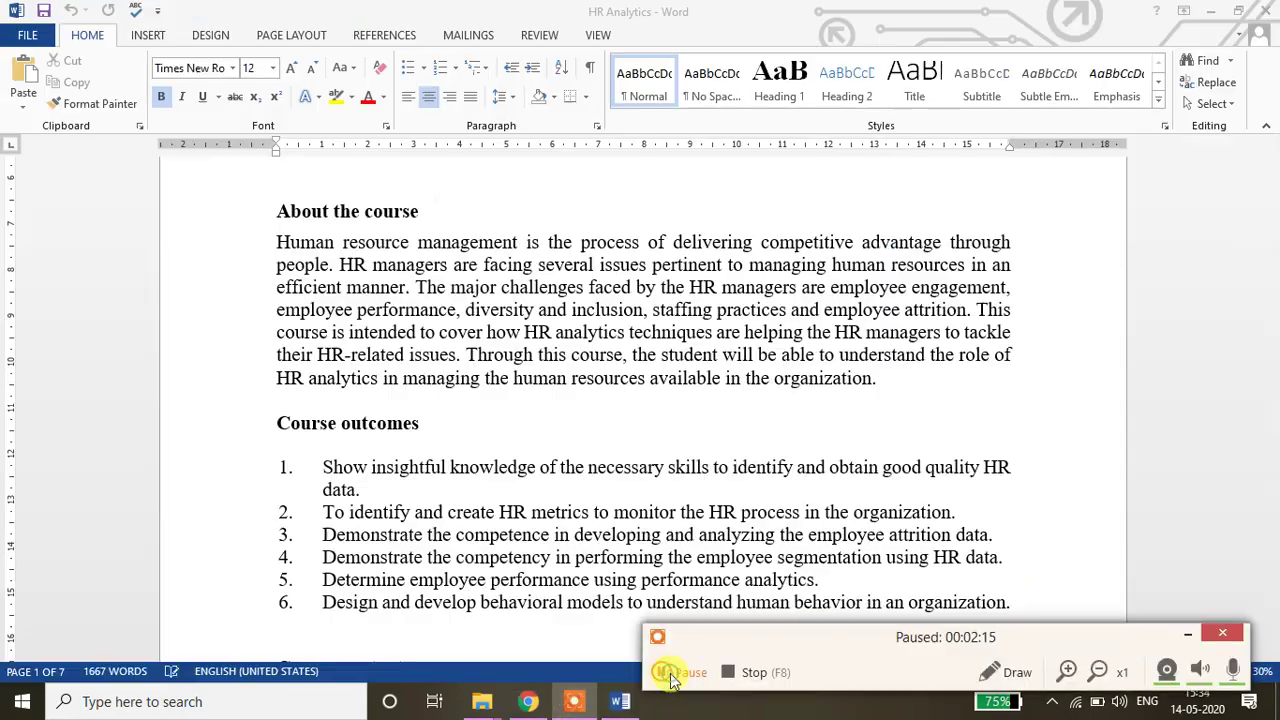
{"action": "left_click", "coordinate": [663, 672]}
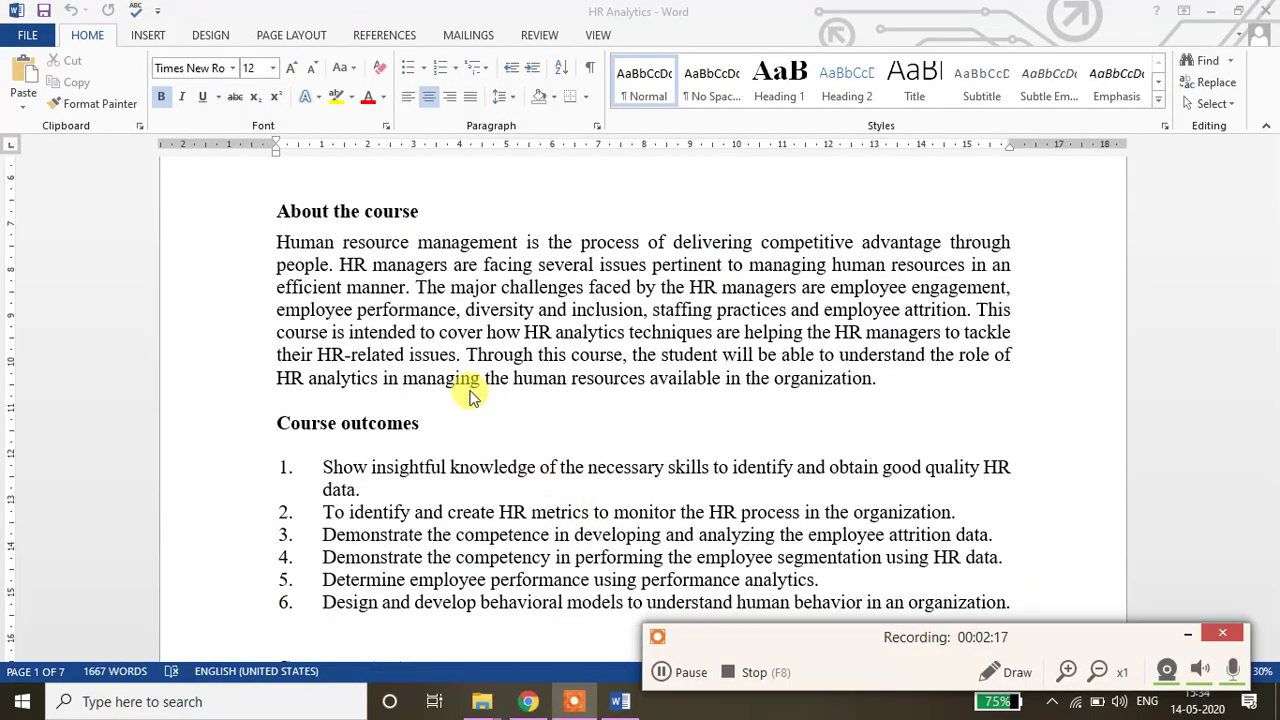
{"action": "left_click", "coordinate": [1188, 647]}
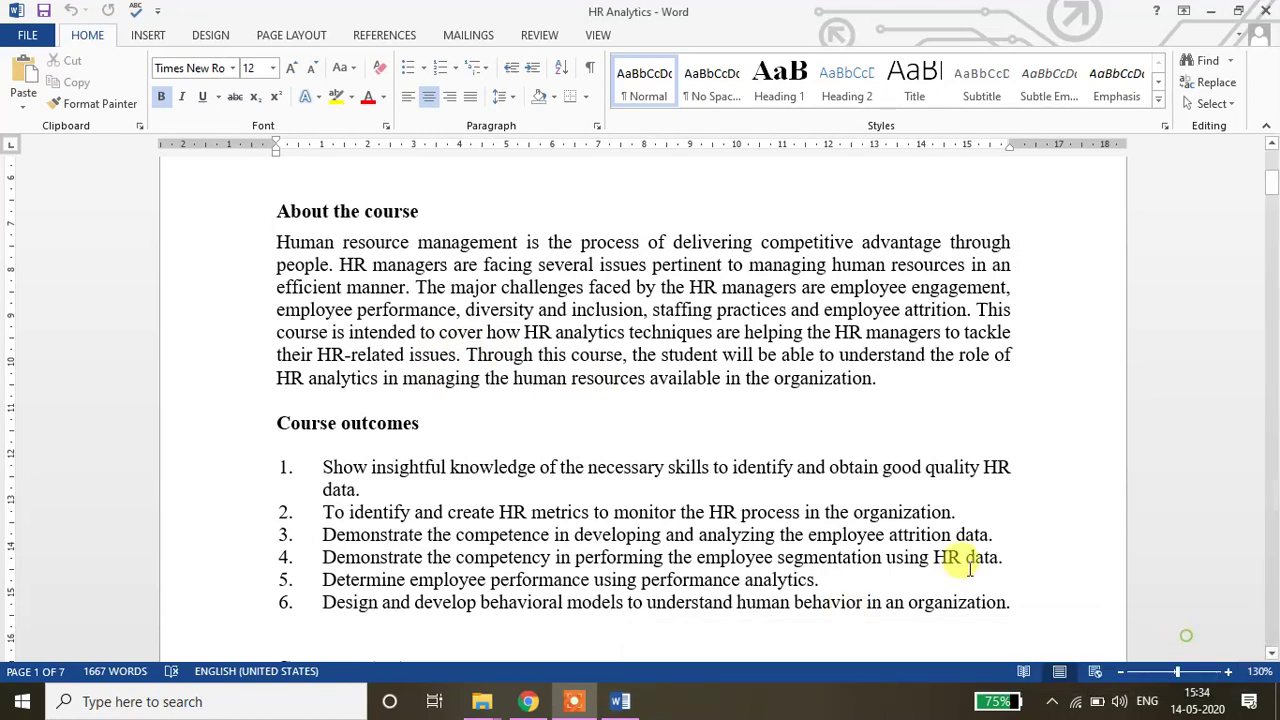
Step: In the HR Analytics Word document, copy the text from the "About the course" heading through the list of required statistical software packages
{"action": "left_click", "coordinate": [279, 212]}
{"action": "left_click_drag", "start_coordinate": [310, 247], "coordinate": [503, 343]}
{"action": "scroll", "coordinate": [470, 385], "scroll_direction": "down", "scroll_amount": 3}
{"action": "scroll", "coordinate": [486, 386], "scroll_direction": "down", "scroll_amount": 12}
{"action": "scroll", "coordinate": [486, 409], "scroll_direction": "down", "scroll_amount": 2}
{"action": "scroll", "coordinate": [540, 325], "scroll_direction": "down", "scroll_amount": 7}
{"action": "scroll", "coordinate": [549, 347], "scroll_direction": "down", "scroll_amount": 10}
{"action": "scroll", "coordinate": [551, 337], "scroll_direction": "up", "scroll_amount": 2}
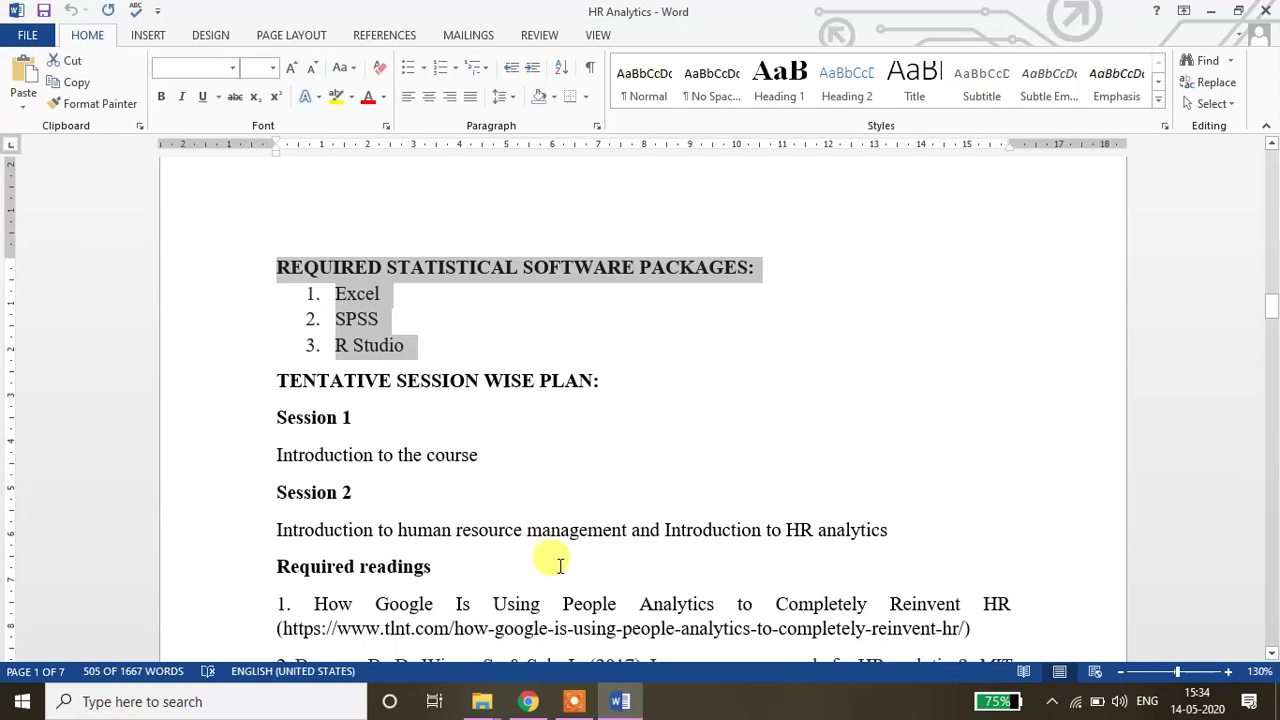
Step: Switch back to the Moodle course form in Chrome and replace the whole course summary with the copied text
{"action": "left_click", "coordinate": [543, 697]}
{"action": "left_click_drag", "start_coordinate": [686, 291], "coordinate": [655, 300]}
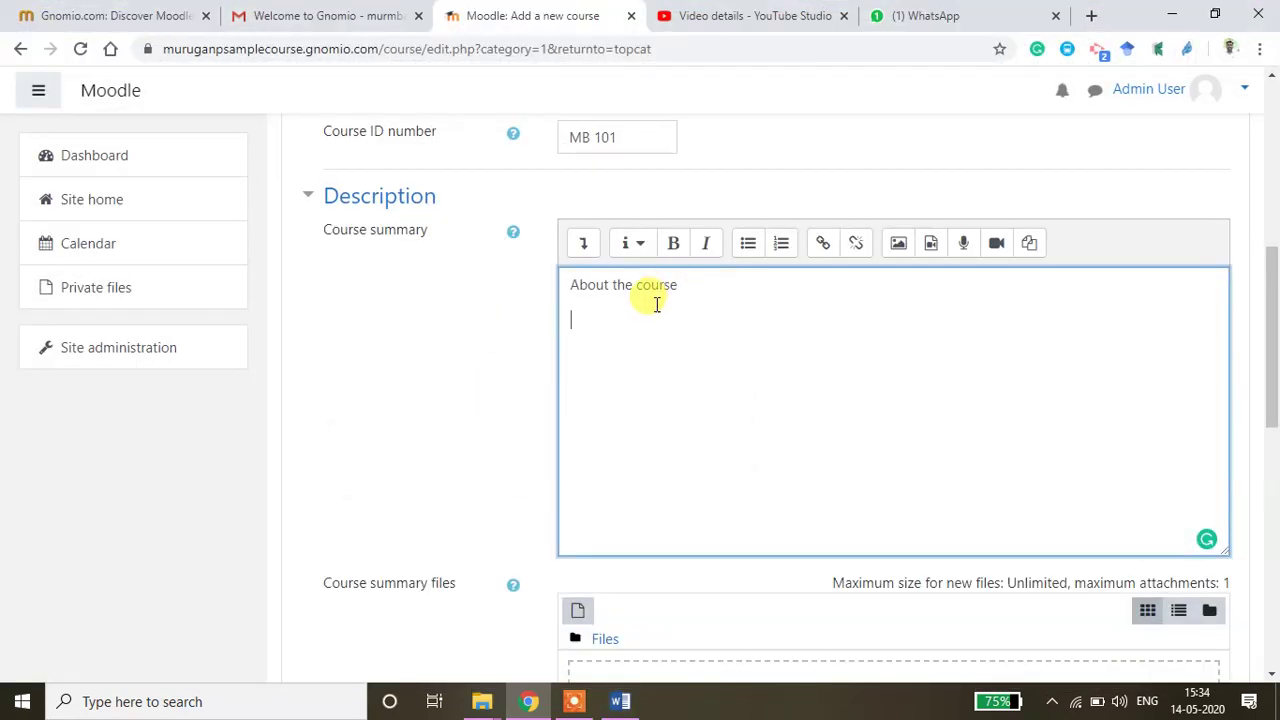
{"action": "key", "text": "ctrl+a"}
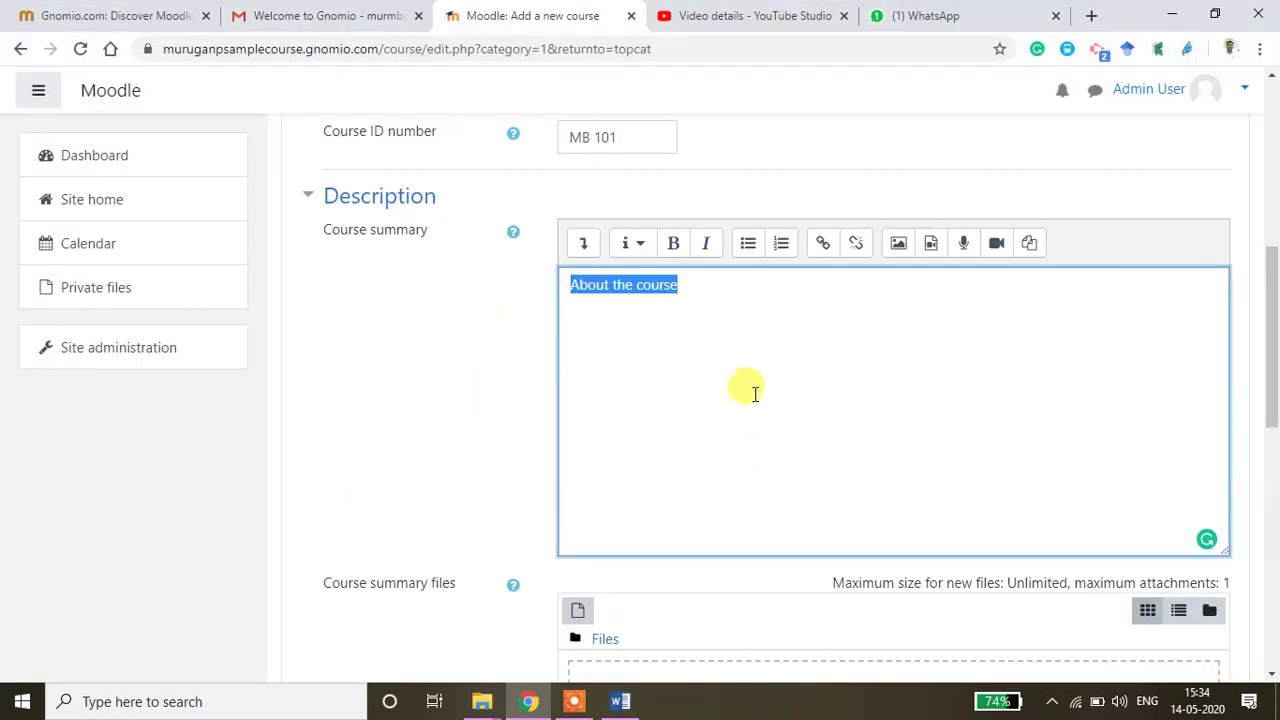
{"action": "key", "text": "ctrl+v"}
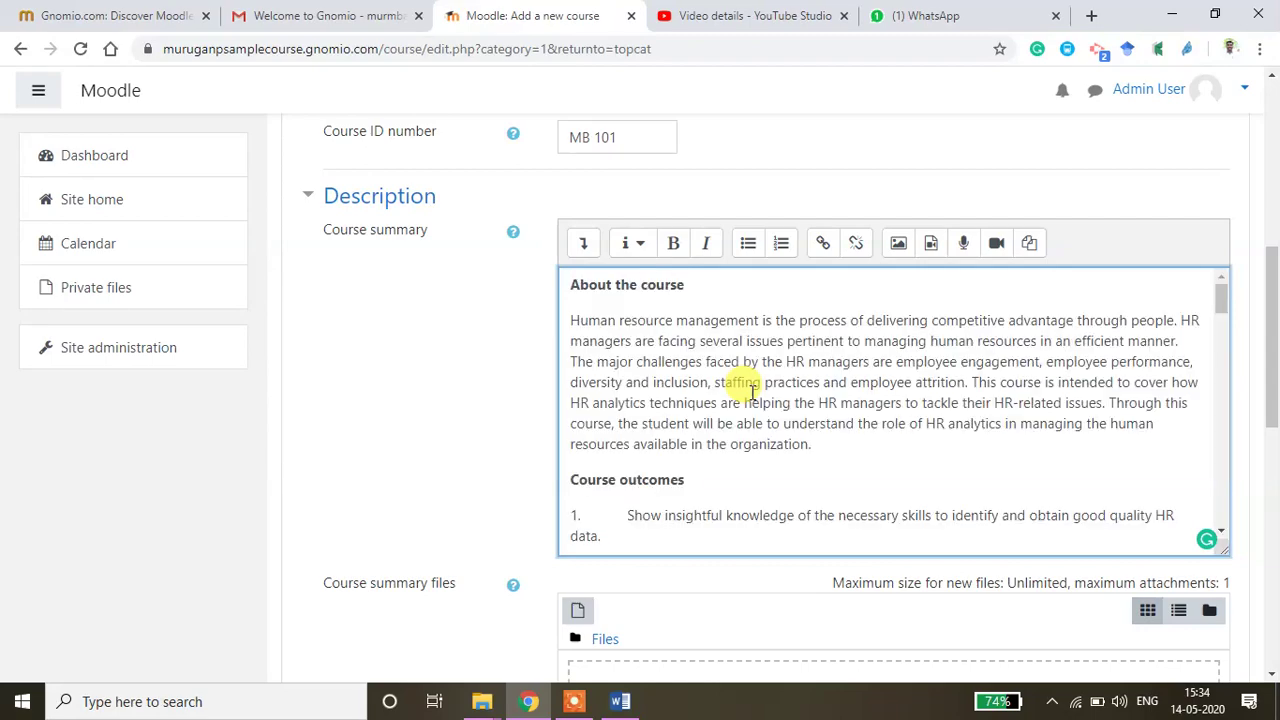
Step: Remove the blank lines above the "Unit 3 Diversity analytics and employee engagement" heading in the course summary
{"action": "scroll", "coordinate": [712, 418], "scroll_direction": "down", "scroll_amount": 5}
{"action": "scroll", "coordinate": [712, 418], "scroll_direction": "up", "scroll_amount": 3}
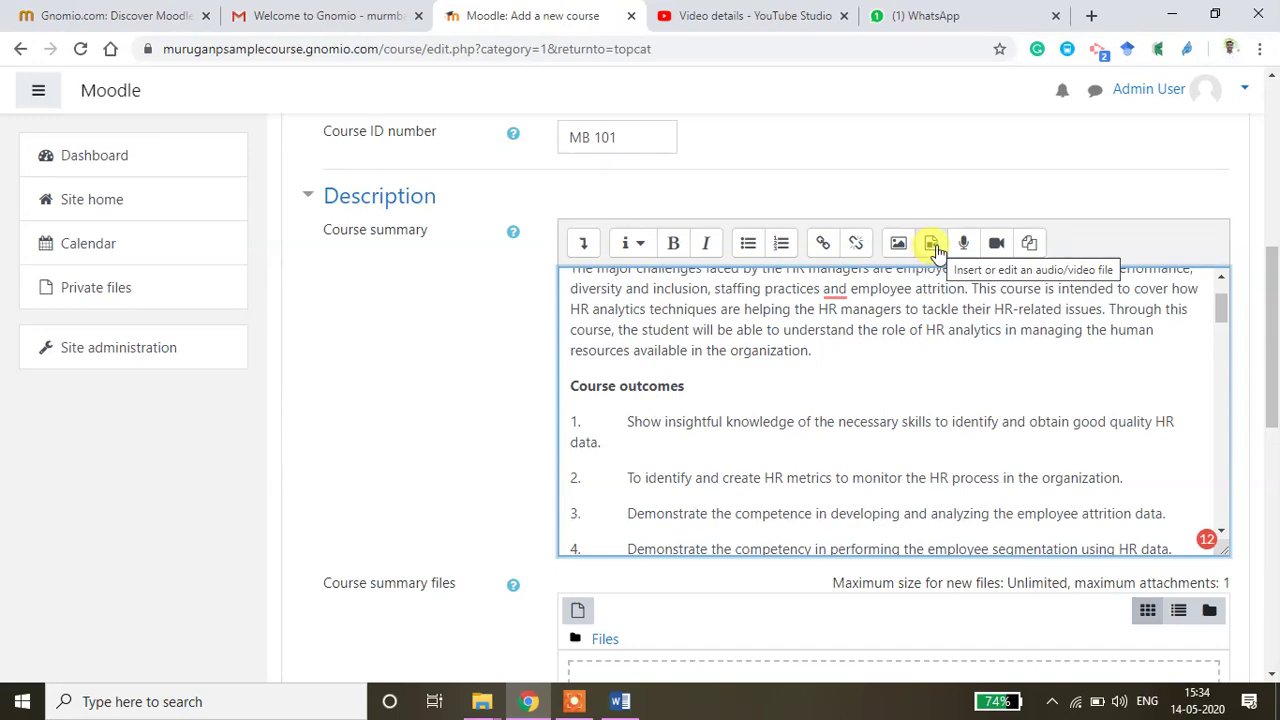
{"action": "scroll", "coordinate": [805, 395], "scroll_direction": "down", "scroll_amount": 1}
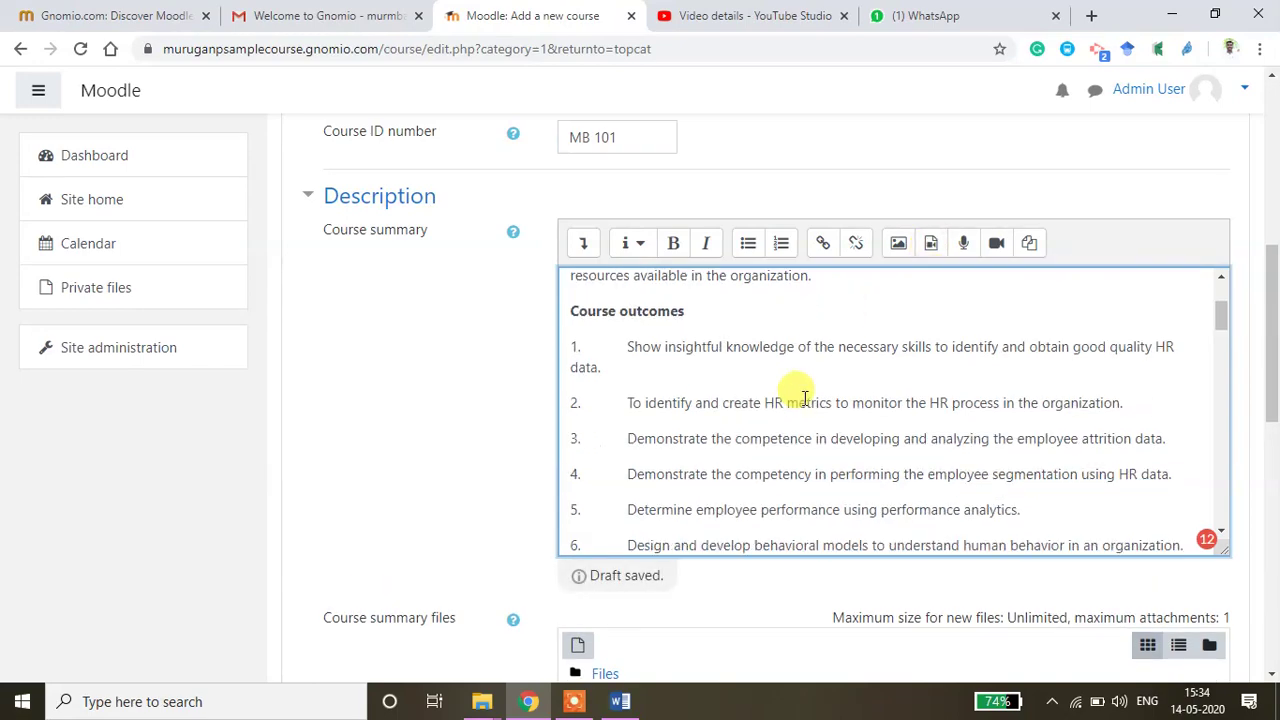
{"action": "scroll", "coordinate": [805, 395], "scroll_direction": "down", "scroll_amount": 6}
{"action": "left_click", "coordinate": [640, 405]}
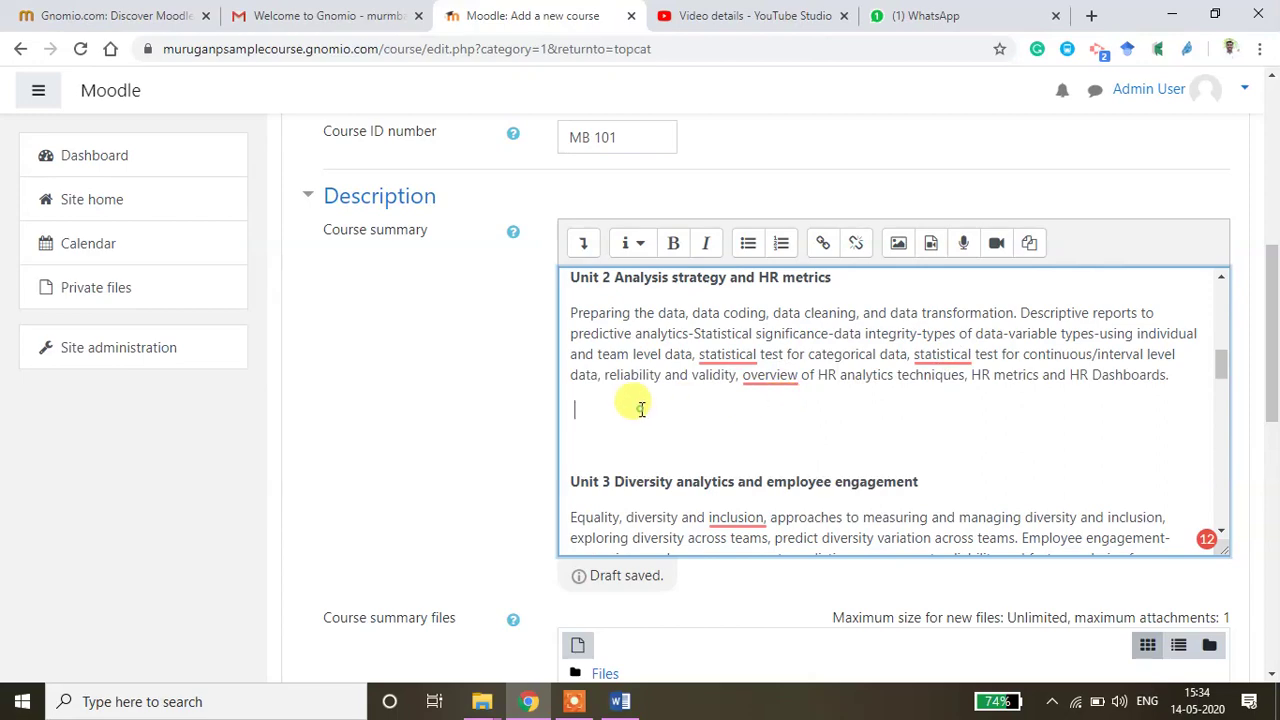
{"action": "key", "text": "Delete"}
{"action": "key", "text": "Delete"}
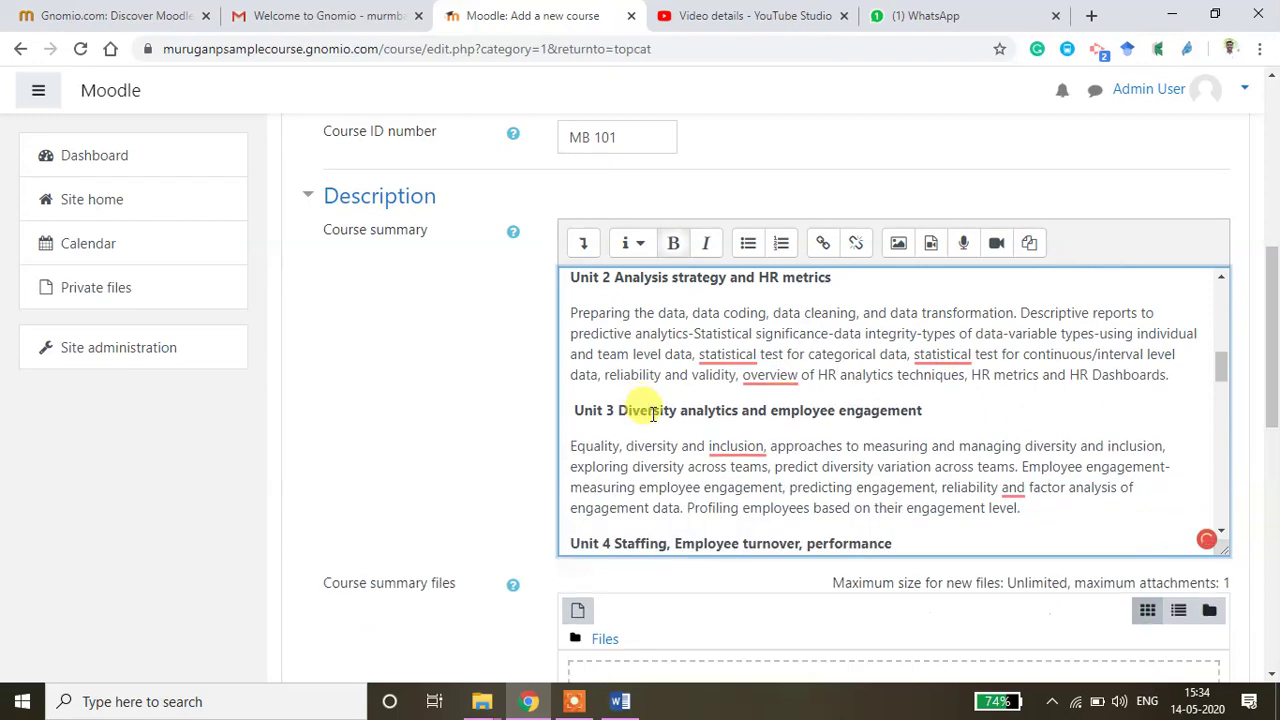
Step: Remove the blank line above the "Grading schemE:" heading in the course summary
{"action": "scroll", "coordinate": [637, 414], "scroll_direction": "down", "scroll_amount": 5}
{"action": "left_click", "coordinate": [621, 349]}
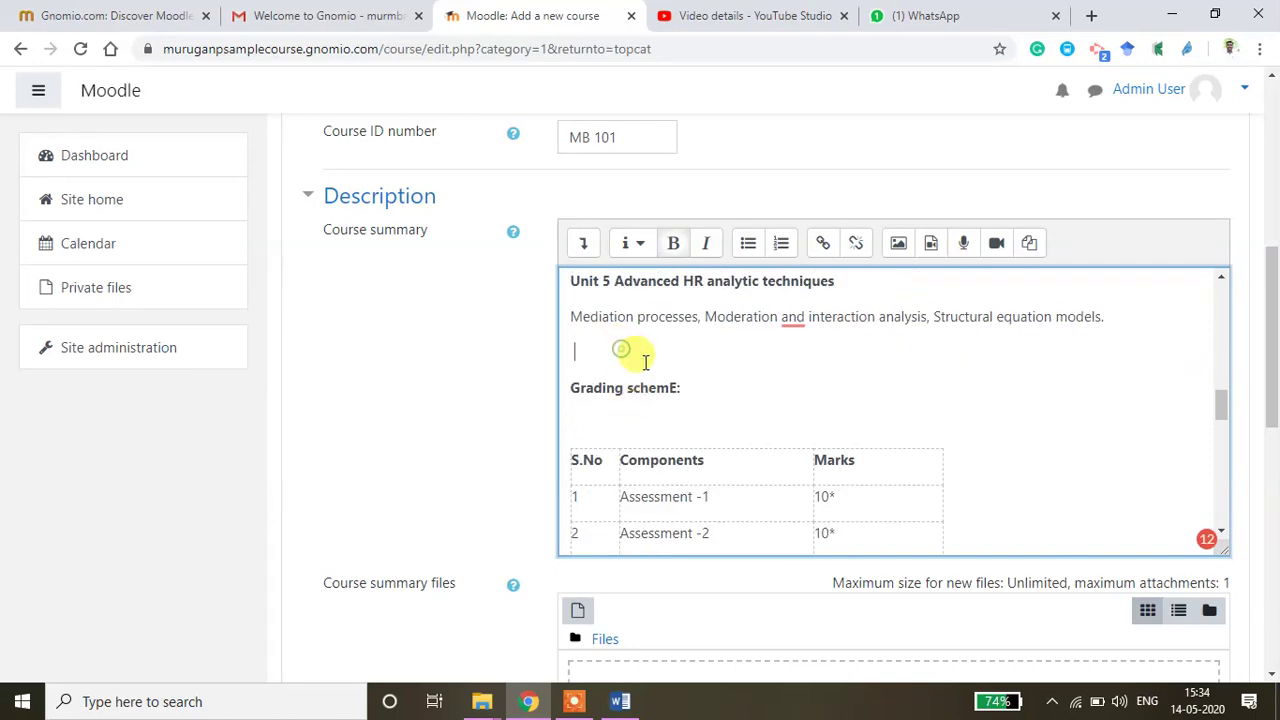
{"action": "key", "text": "Delete"}
{"action": "left_click", "coordinate": [622, 380]}
{"action": "key", "text": "Delete"}
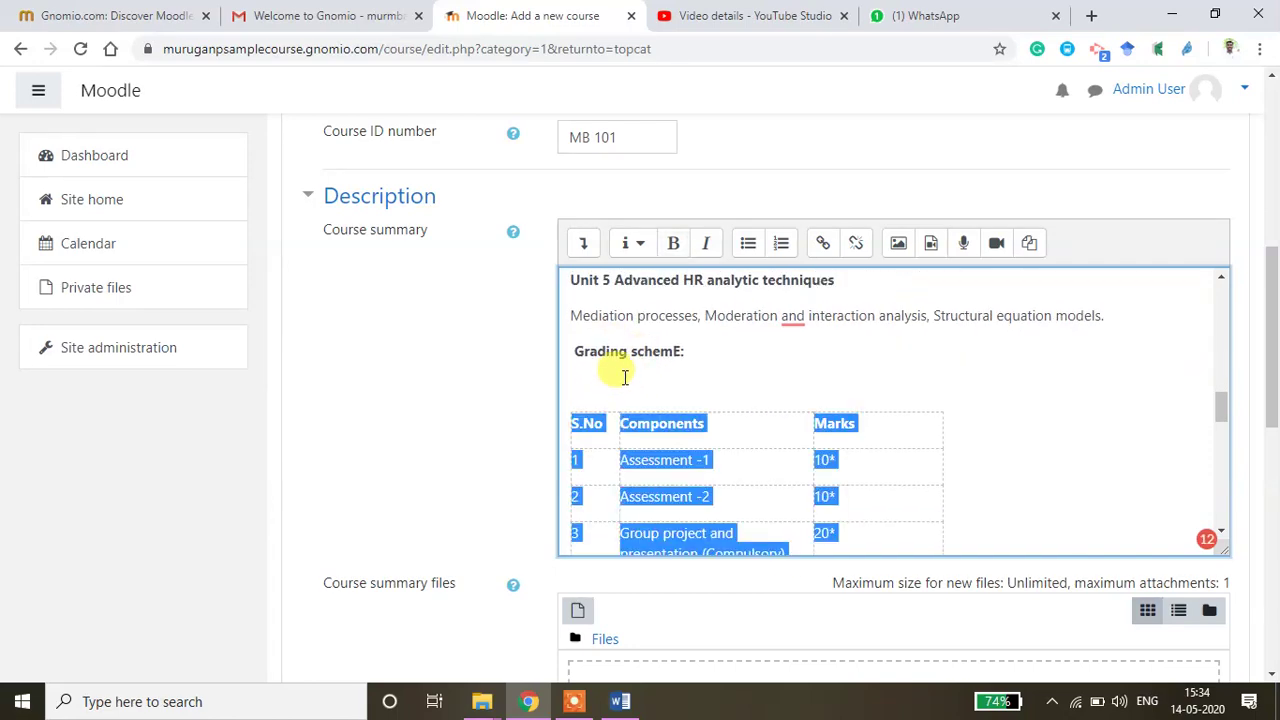
{"action": "left_click", "coordinate": [626, 377]}
Step: Try to remove the blank line between the "Statistical models covered in the course" heading and its table
{"action": "scroll", "coordinate": [655, 380], "scroll_direction": "down", "scroll_amount": 5}
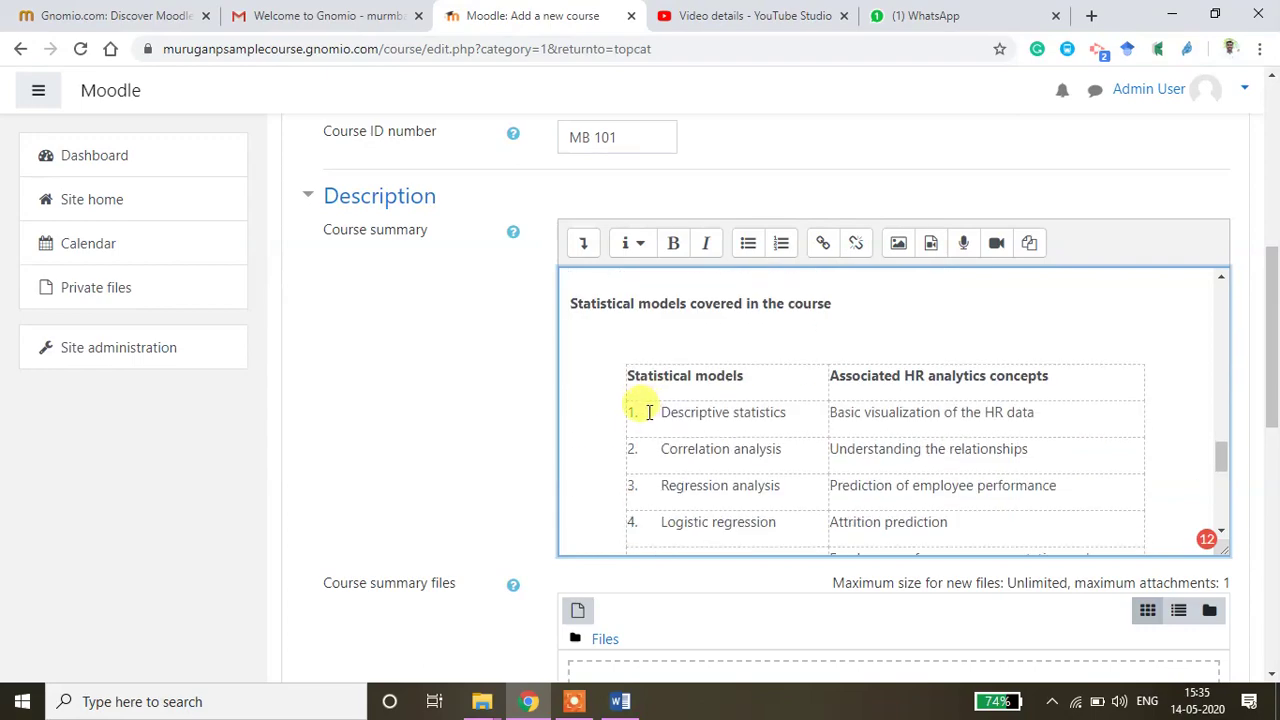
{"action": "left_click", "coordinate": [619, 337]}
{"action": "key", "text": "ctrl+shift+End"}
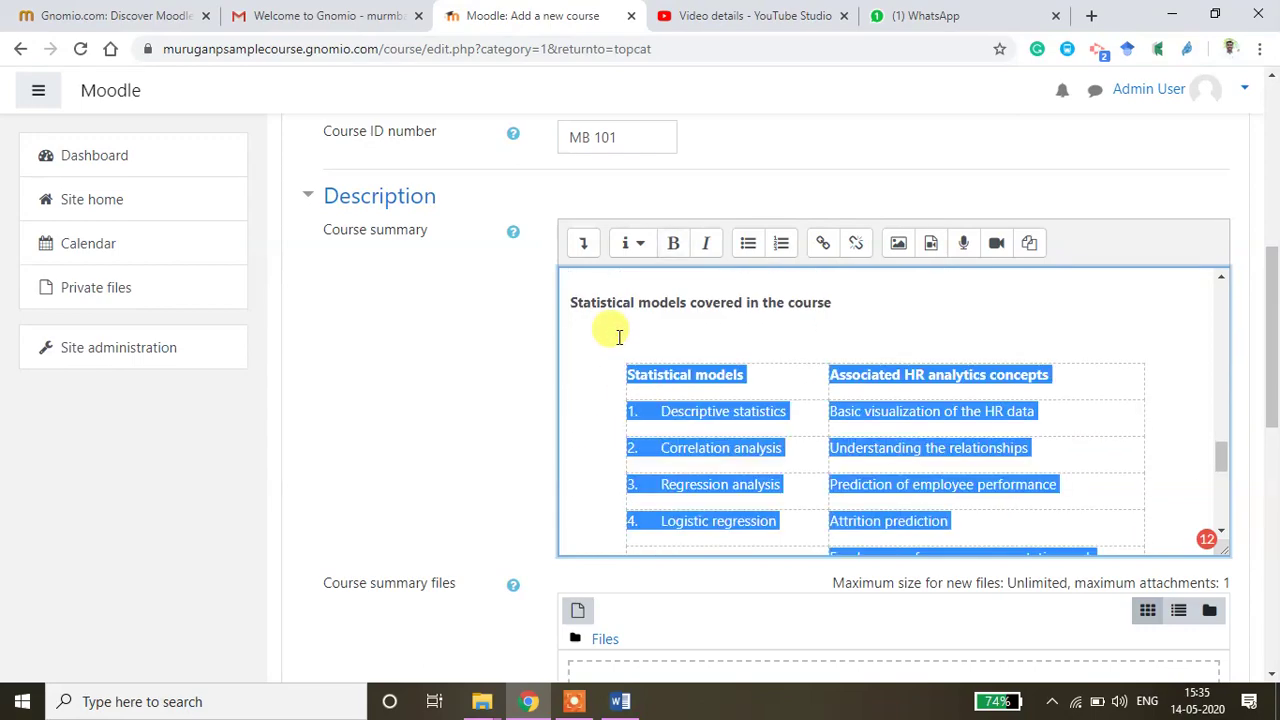
Step: Remove the extra blank line above the "Required statistical software packages:" heading in the course summary
{"action": "scroll", "coordinate": [720, 360], "scroll_direction": "down", "scroll_amount": 2}
{"action": "scroll", "coordinate": [714, 360], "scroll_direction": "down", "scroll_amount": 3}
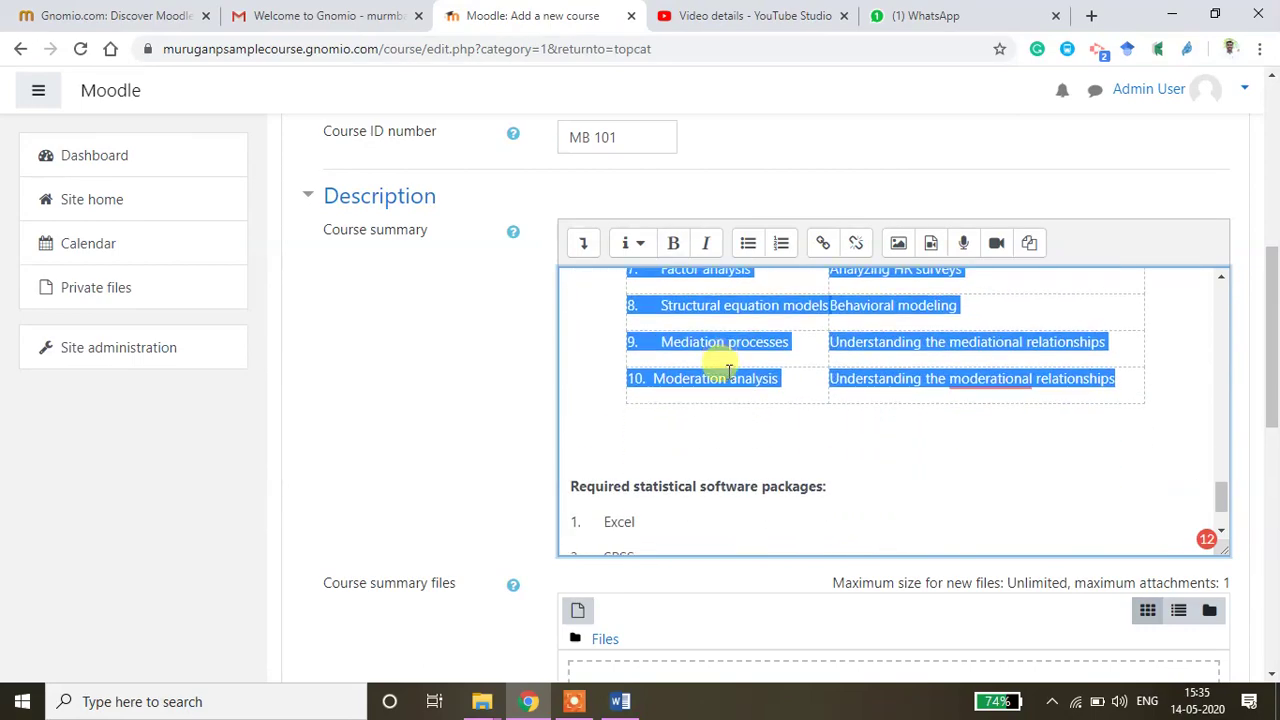
{"action": "left_click", "coordinate": [591, 337]}
{"action": "scroll", "coordinate": [640, 352], "scroll_direction": "up", "scroll_amount": 5}
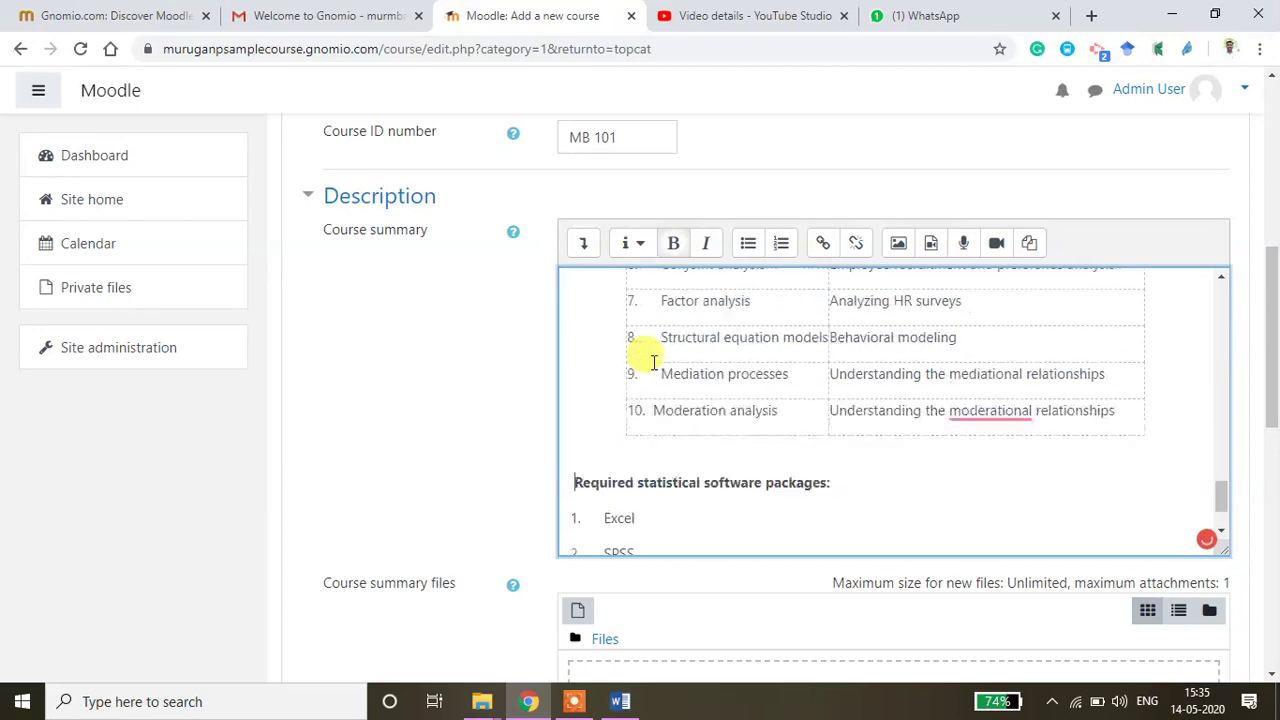
{"action": "scroll", "coordinate": [660, 385], "scroll_direction": "down", "scroll_amount": 2}
{"action": "scroll", "coordinate": [680, 365], "scroll_direction": "down", "scroll_amount": 3}
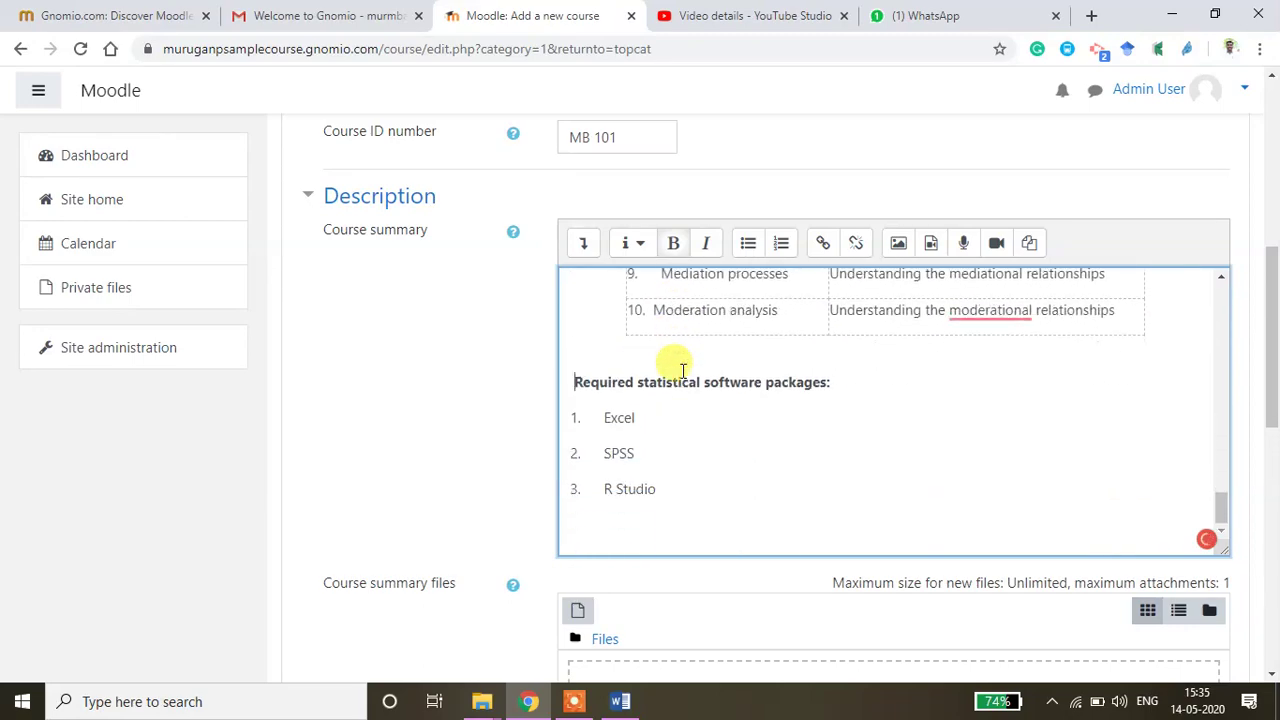
Step: Expand the Course format settings and choose Topics format for the course
{"action": "scroll", "coordinate": [700, 475], "scroll_direction": "down", "scroll_amount": 1}
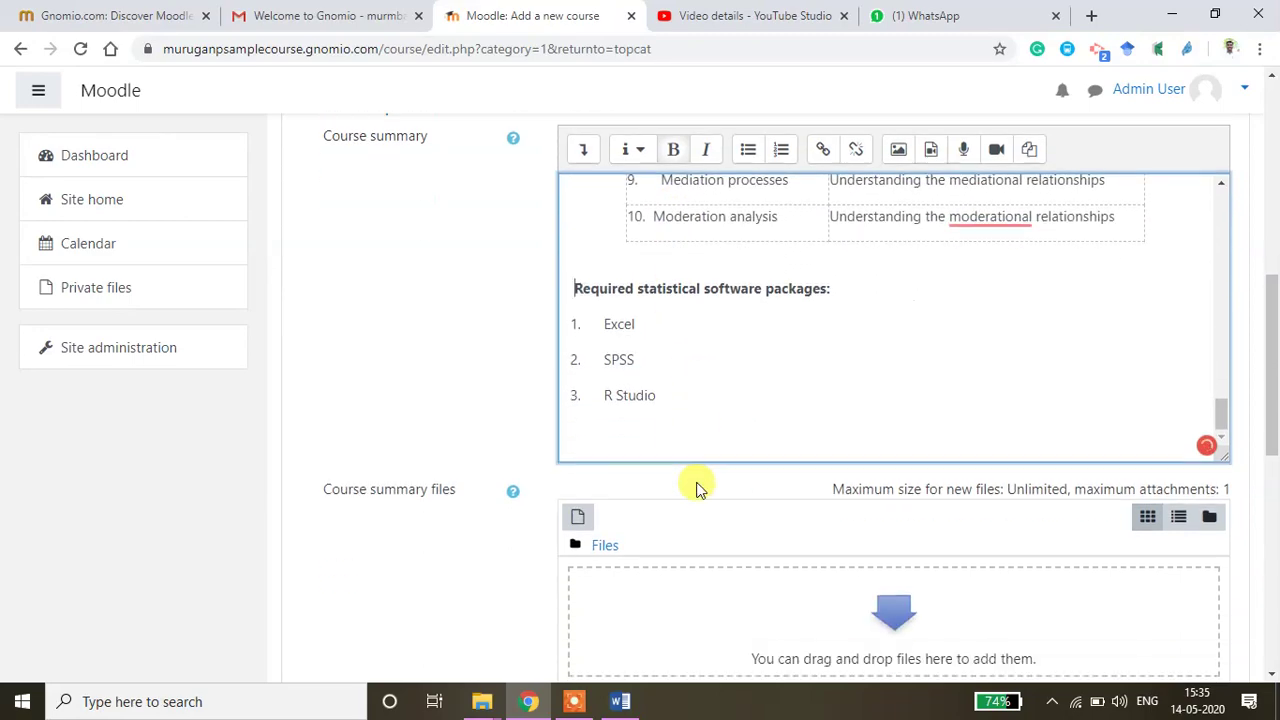
{"action": "scroll", "coordinate": [663, 409], "scroll_direction": "down", "scroll_amount": 2}
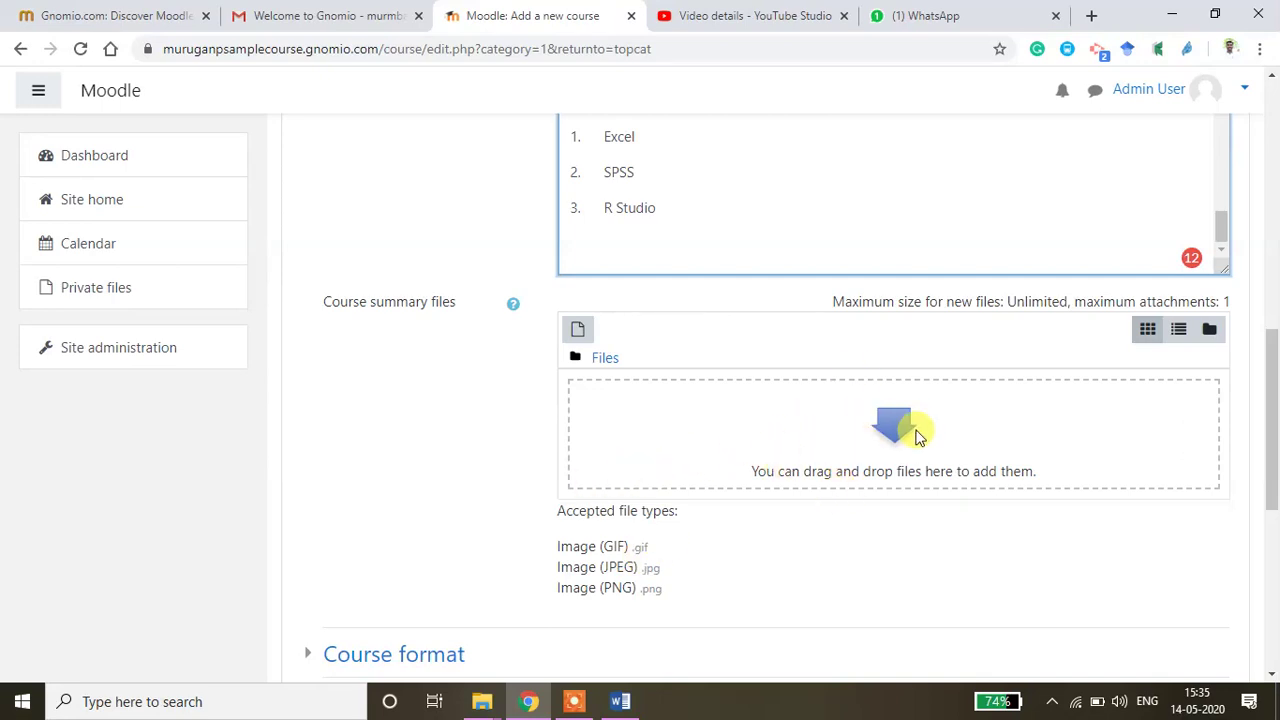
{"action": "scroll", "coordinate": [700, 468], "scroll_direction": "down", "scroll_amount": 2}
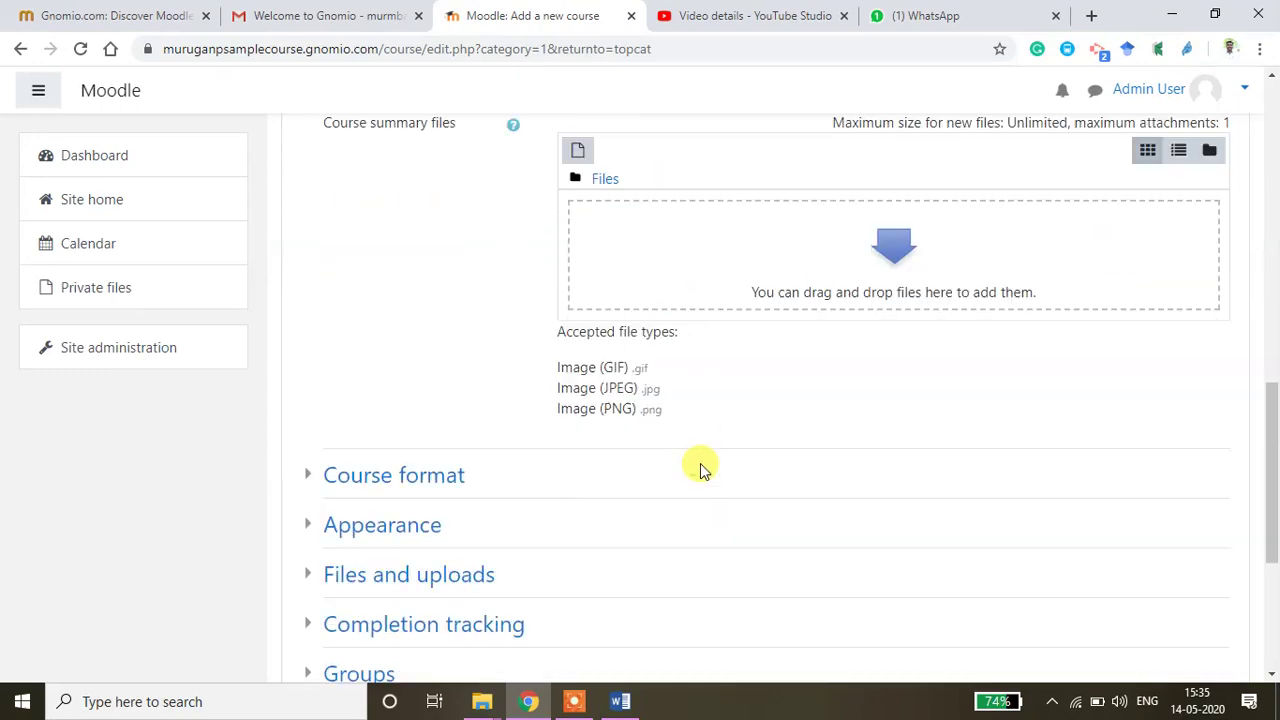
{"action": "scroll", "coordinate": [700, 468], "scroll_direction": "down", "scroll_amount": 2}
{"action": "left_click", "coordinate": [385, 285]}
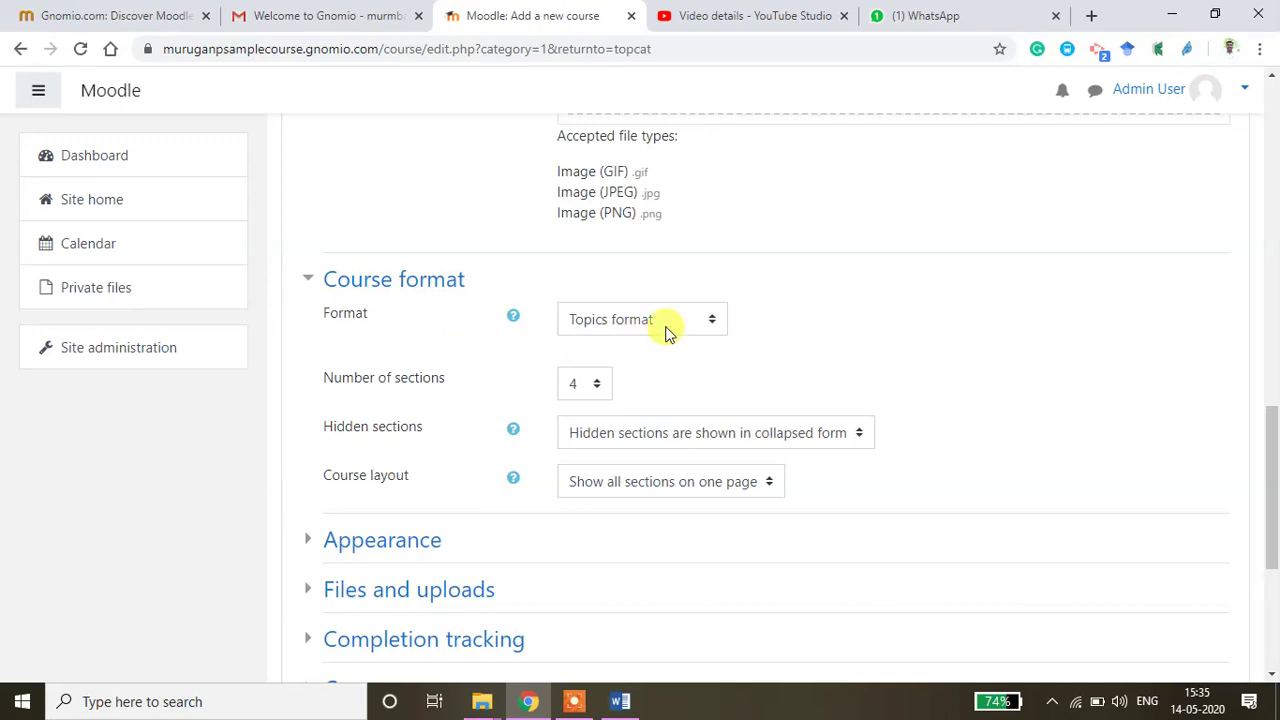
{"action": "left_click", "coordinate": [715, 317]}
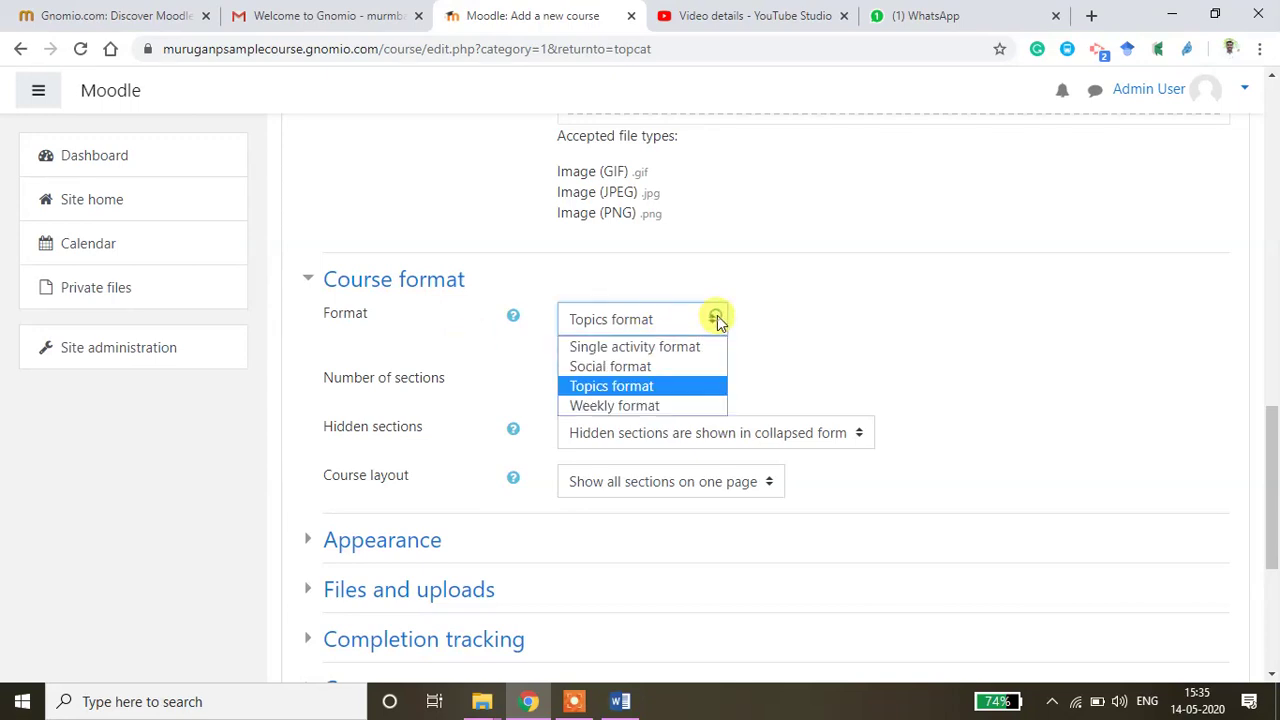
{"action": "left_click", "coordinate": [655, 386]}
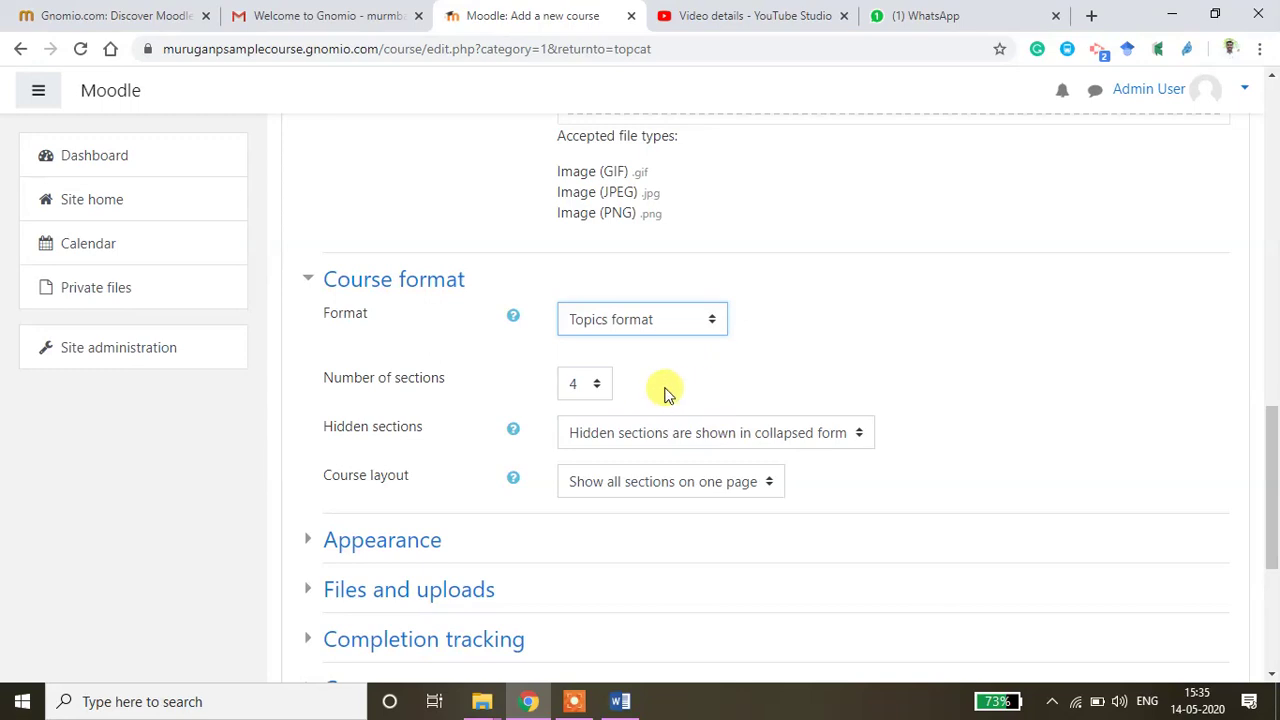
Step: Expand the Appearance and Files and uploads settings and look through the maximum upload size options without changing them
{"action": "scroll", "coordinate": [614, 451], "scroll_direction": "down", "scroll_amount": 2}
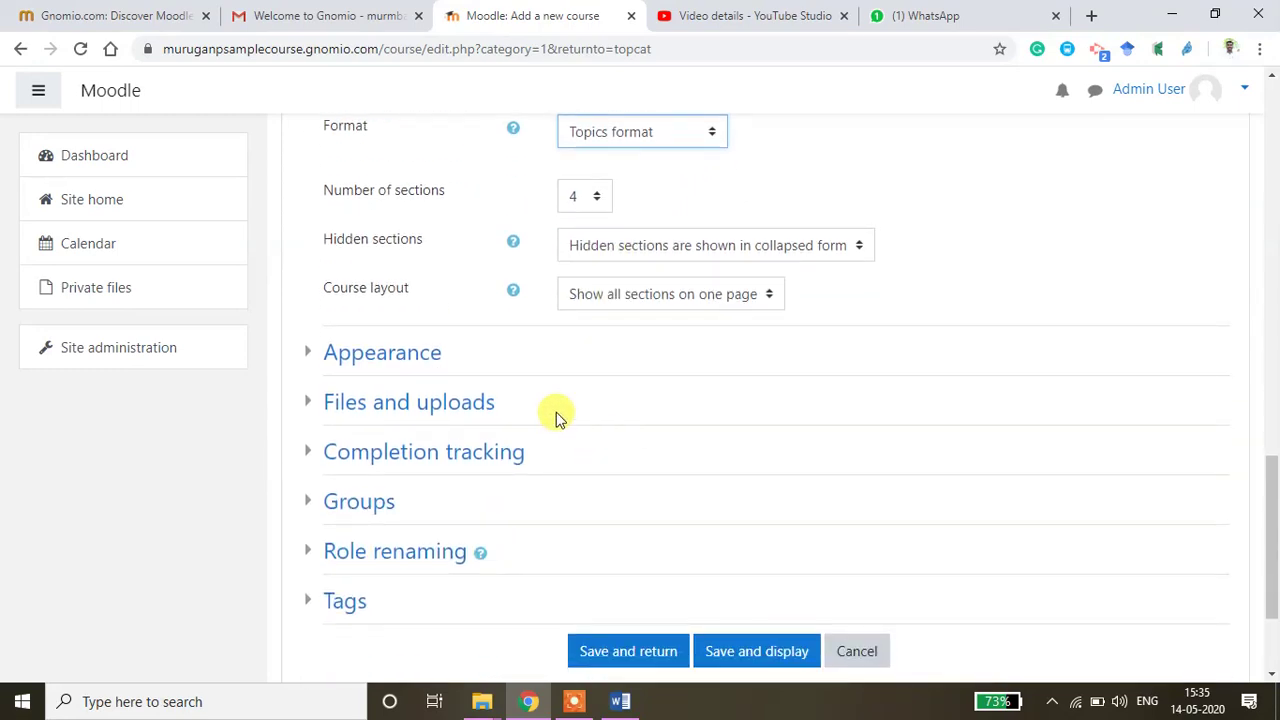
{"action": "scroll", "coordinate": [556, 412], "scroll_direction": "down", "scroll_amount": 1}
{"action": "left_click", "coordinate": [380, 258]}
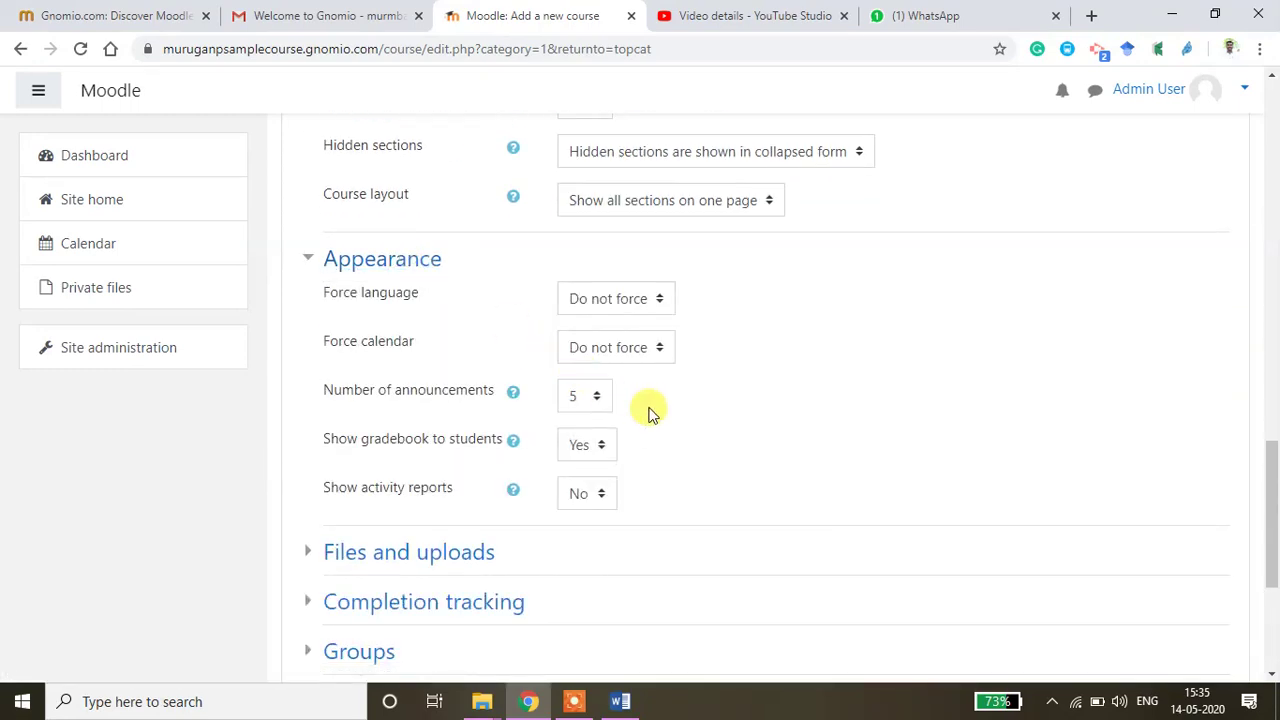
{"action": "scroll", "coordinate": [574, 463], "scroll_direction": "down", "scroll_amount": 2}
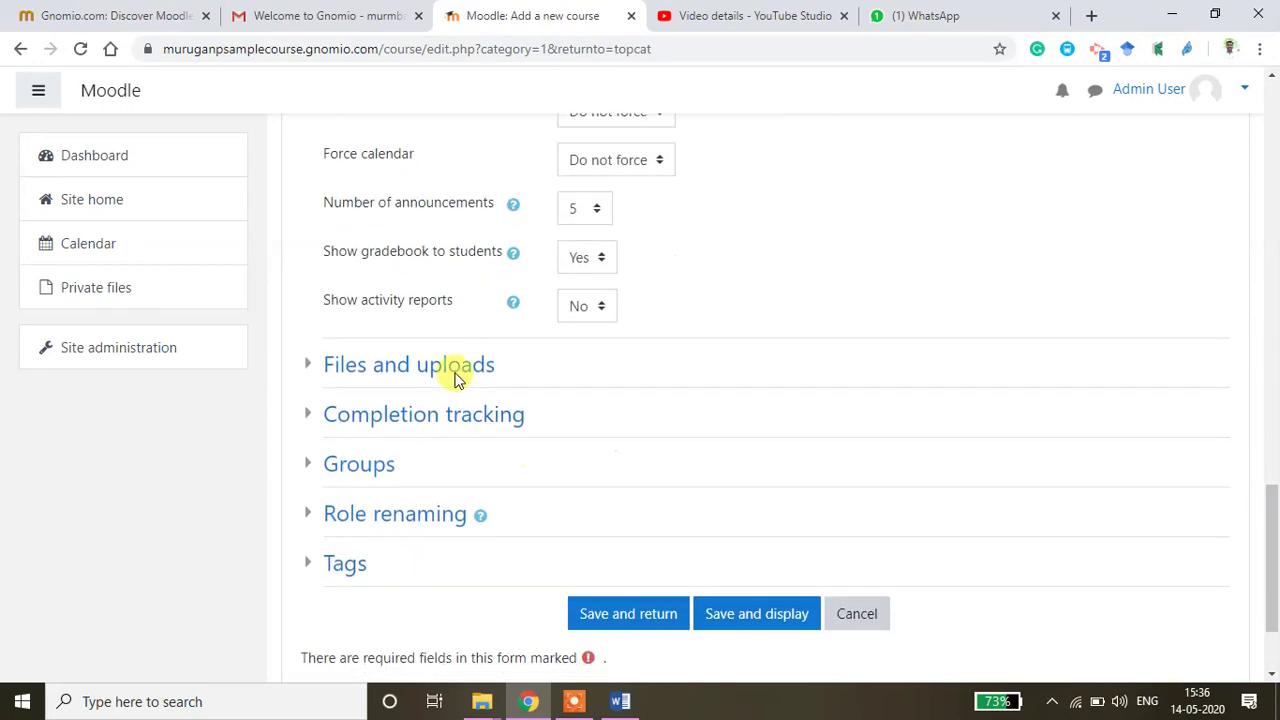
{"action": "left_click", "coordinate": [445, 366]}
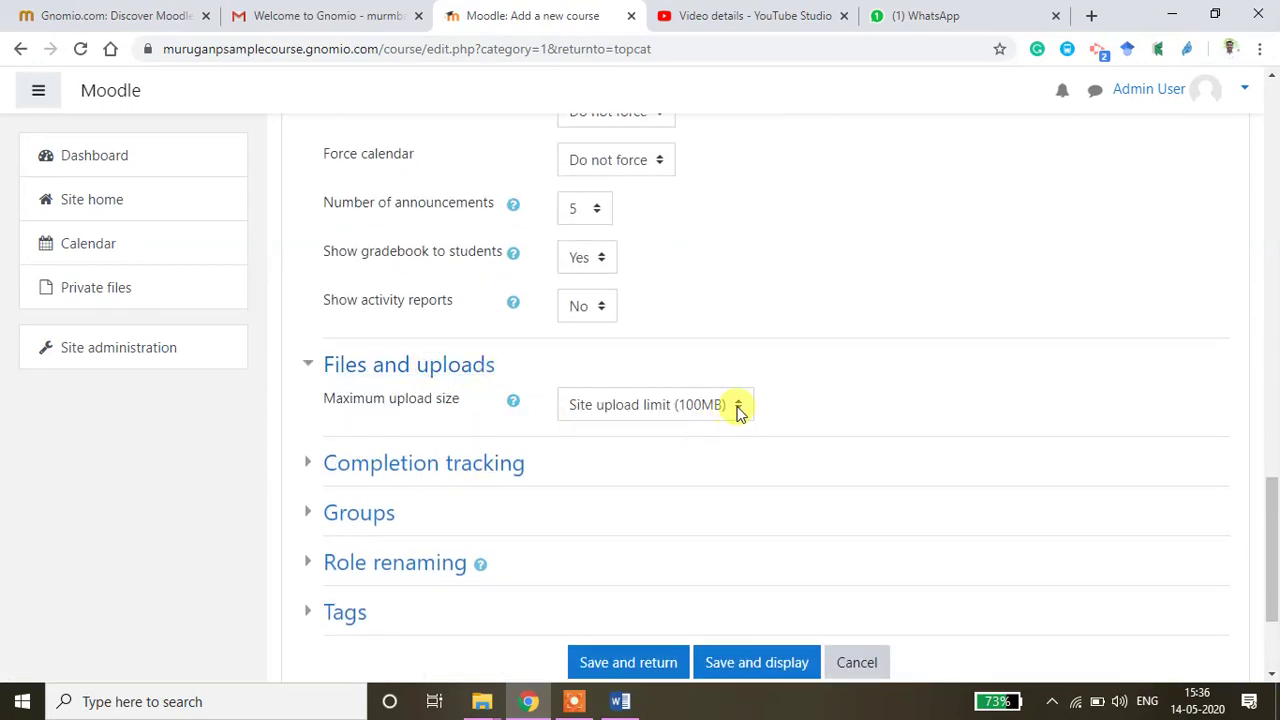
{"action": "left_click", "coordinate": [737, 405]}
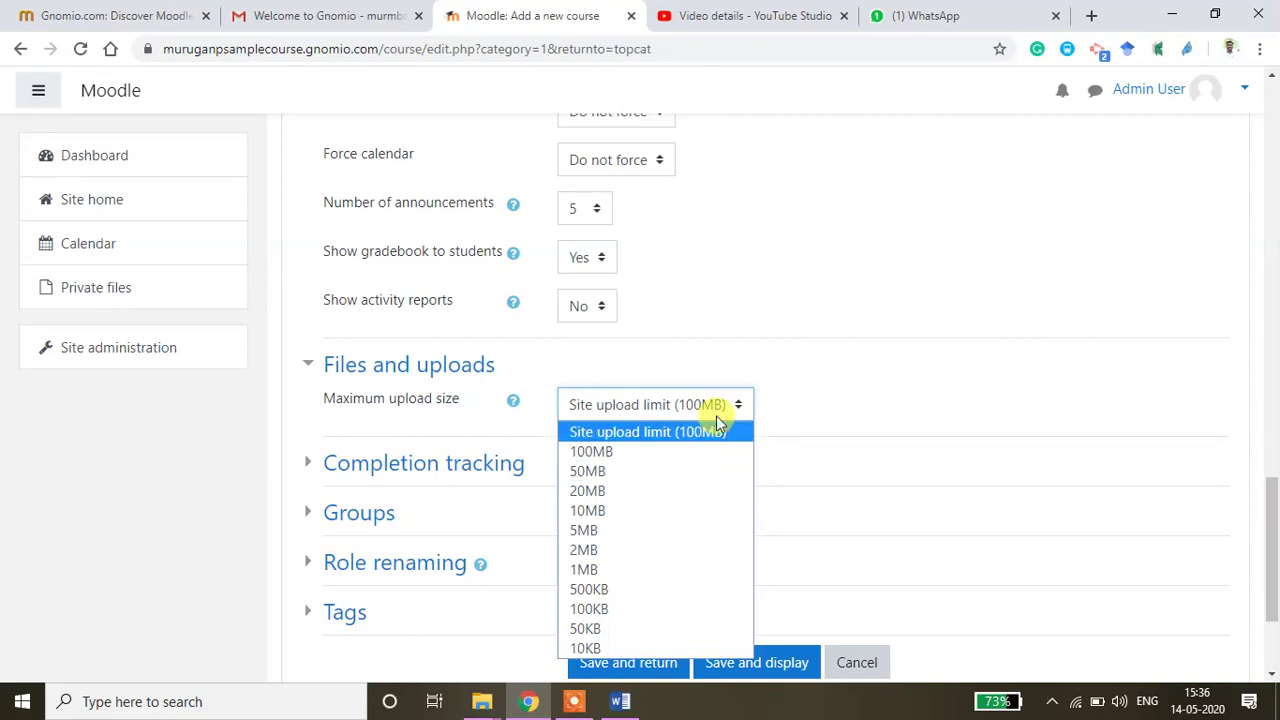
{"action": "left_click", "coordinate": [809, 385]}
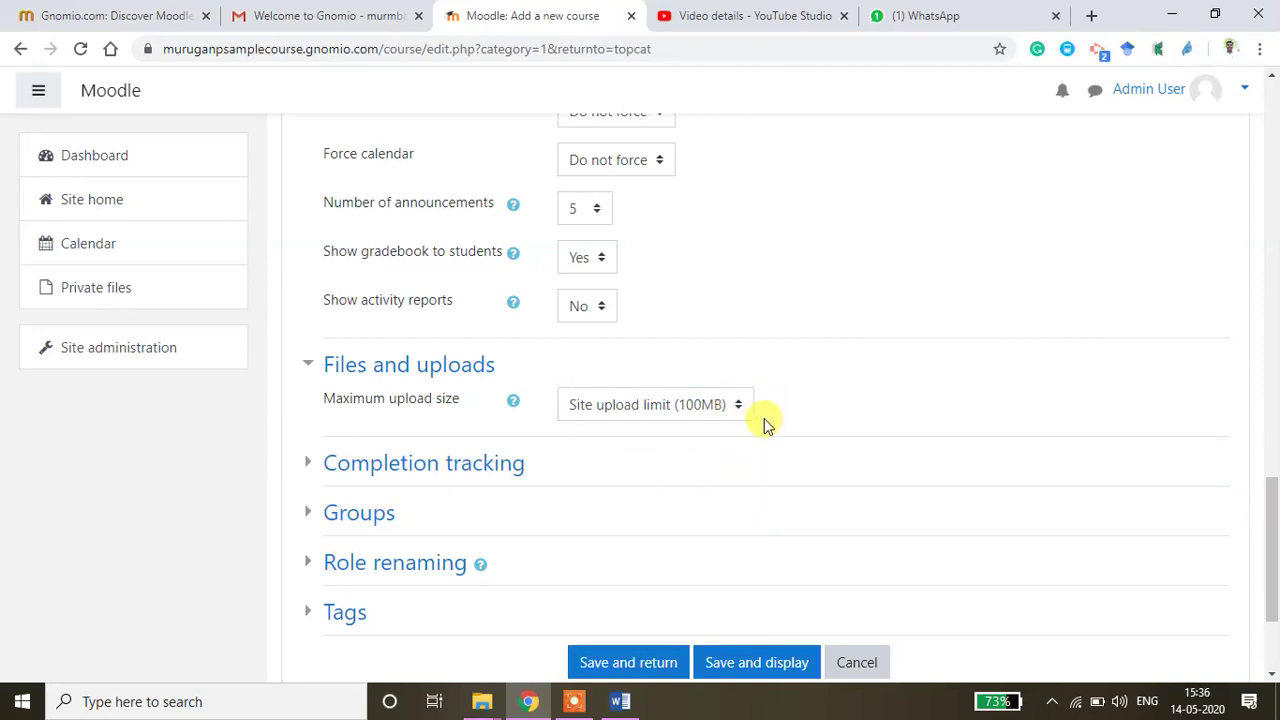
Step: Save the new course and return to the course list
{"action": "scroll", "coordinate": [765, 420], "scroll_direction": "down", "scroll_amount": 2}
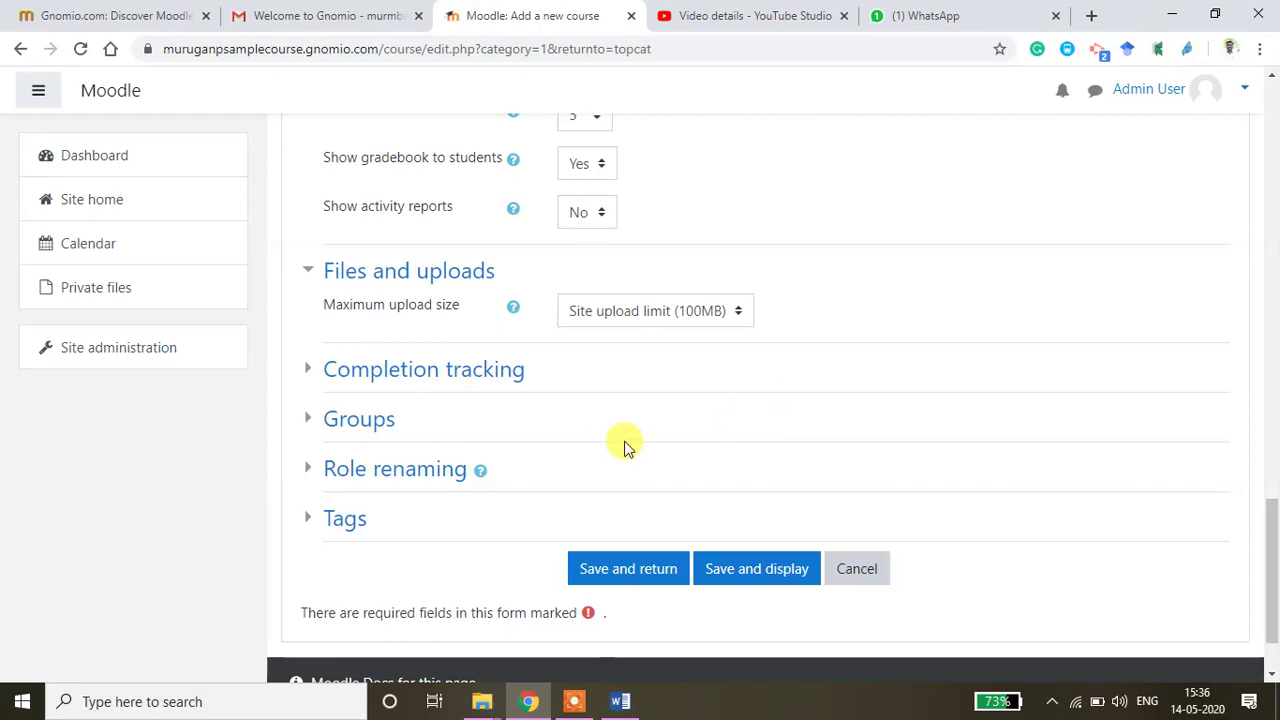
{"action": "scroll", "coordinate": [511, 468], "scroll_direction": "down", "scroll_amount": 2}
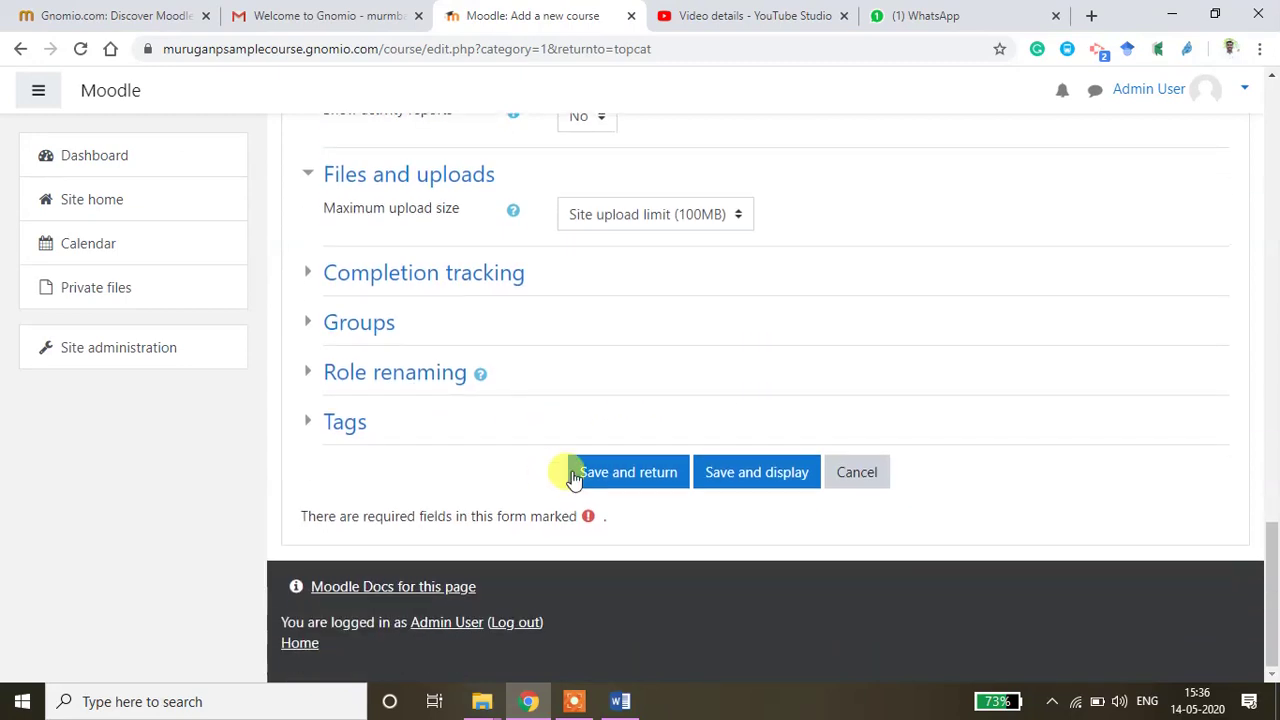
{"action": "left_click", "coordinate": [630, 480]}
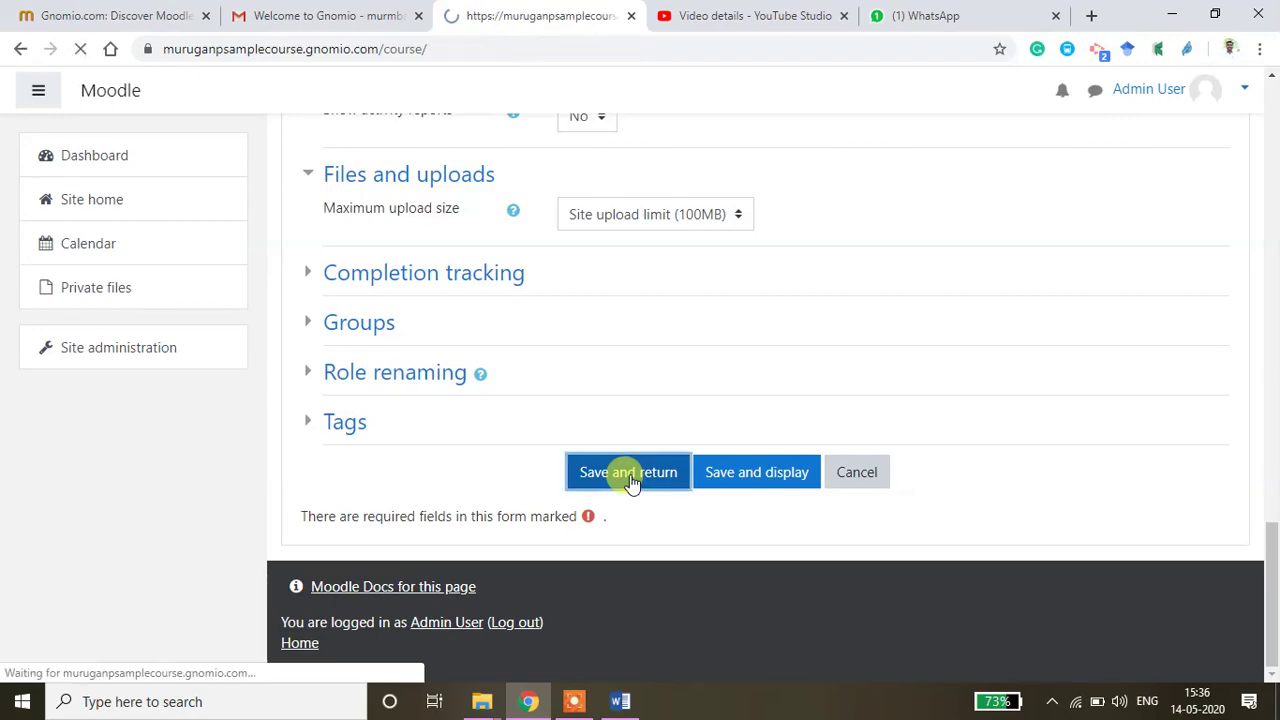
Step: Review the Human Resource Analytics entry in the course list, from its title through the required statistical software packages
{"action": "scroll", "coordinate": [615, 500], "scroll_direction": "down", "scroll_amount": 4}
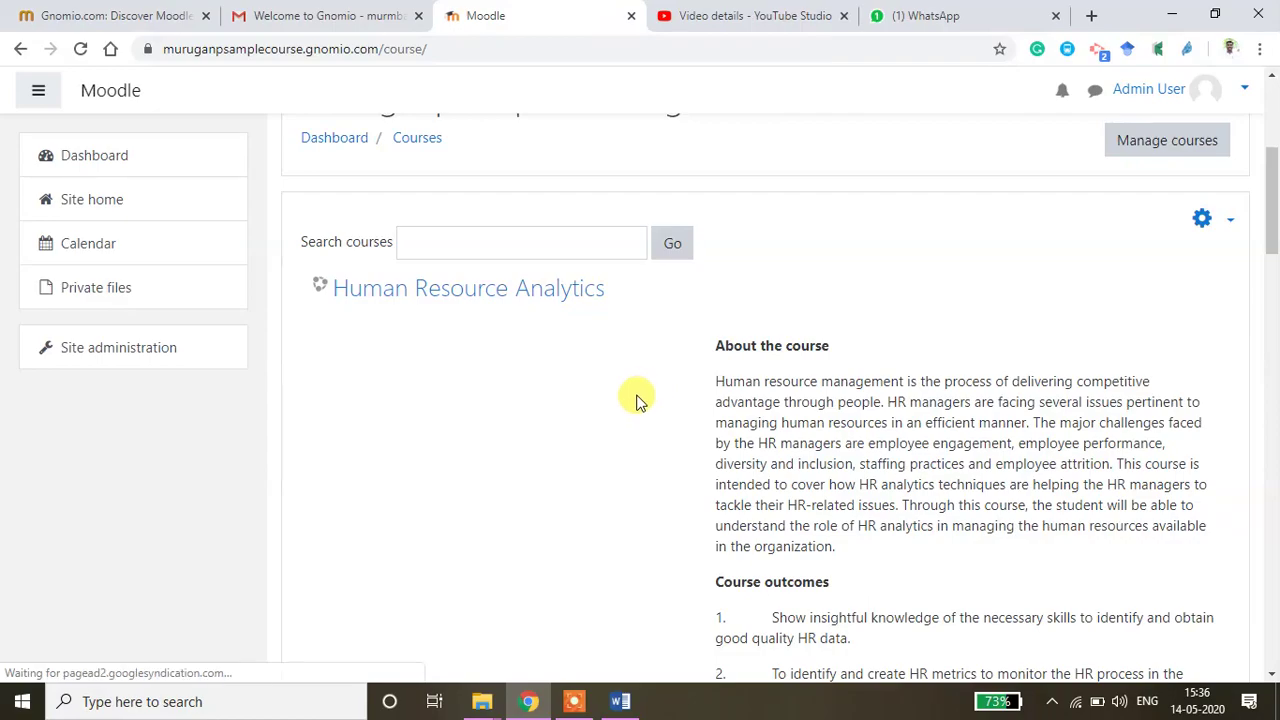
{"action": "scroll", "coordinate": [645, 430], "scroll_direction": "down", "scroll_amount": 14}
{"action": "scroll", "coordinate": [654, 437], "scroll_direction": "down", "scroll_amount": 8}
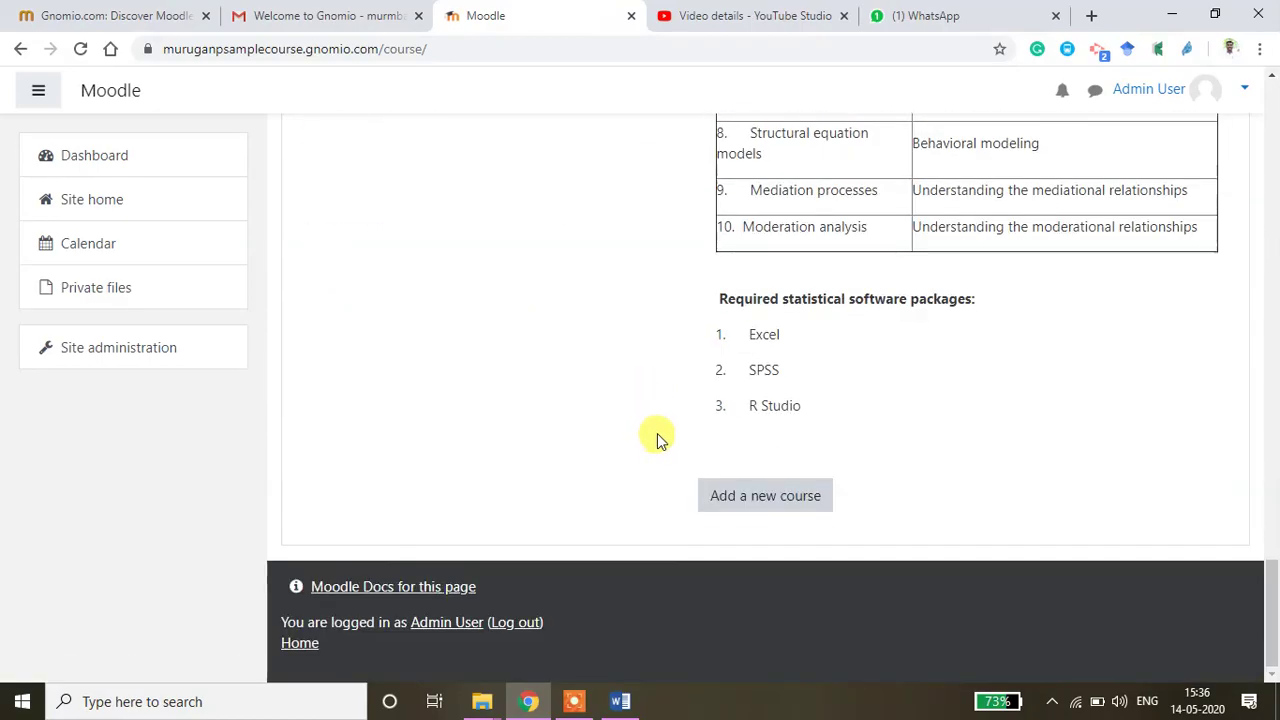
{"action": "scroll", "coordinate": [658, 432], "scroll_direction": "up", "scroll_amount": 12}
{"action": "scroll", "coordinate": [658, 437], "scroll_direction": "up", "scroll_amount": 12}
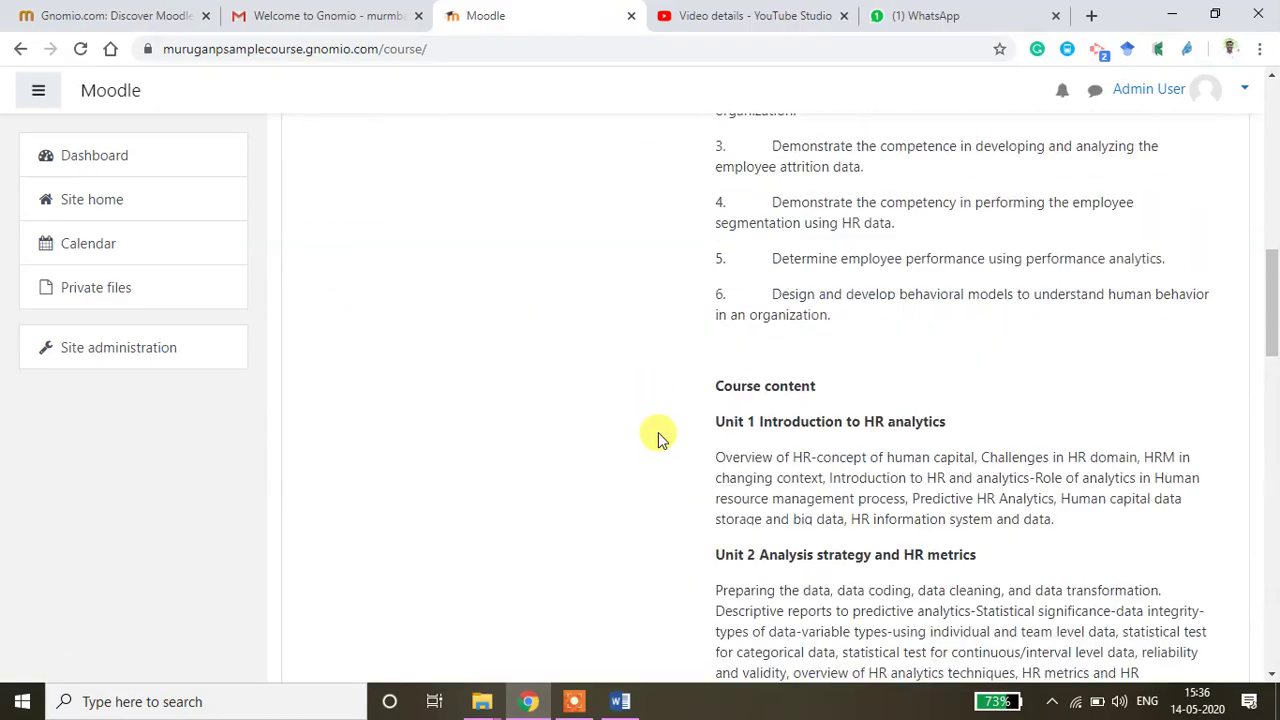
{"action": "scroll", "coordinate": [658, 437], "scroll_direction": "down", "scroll_amount": 15}
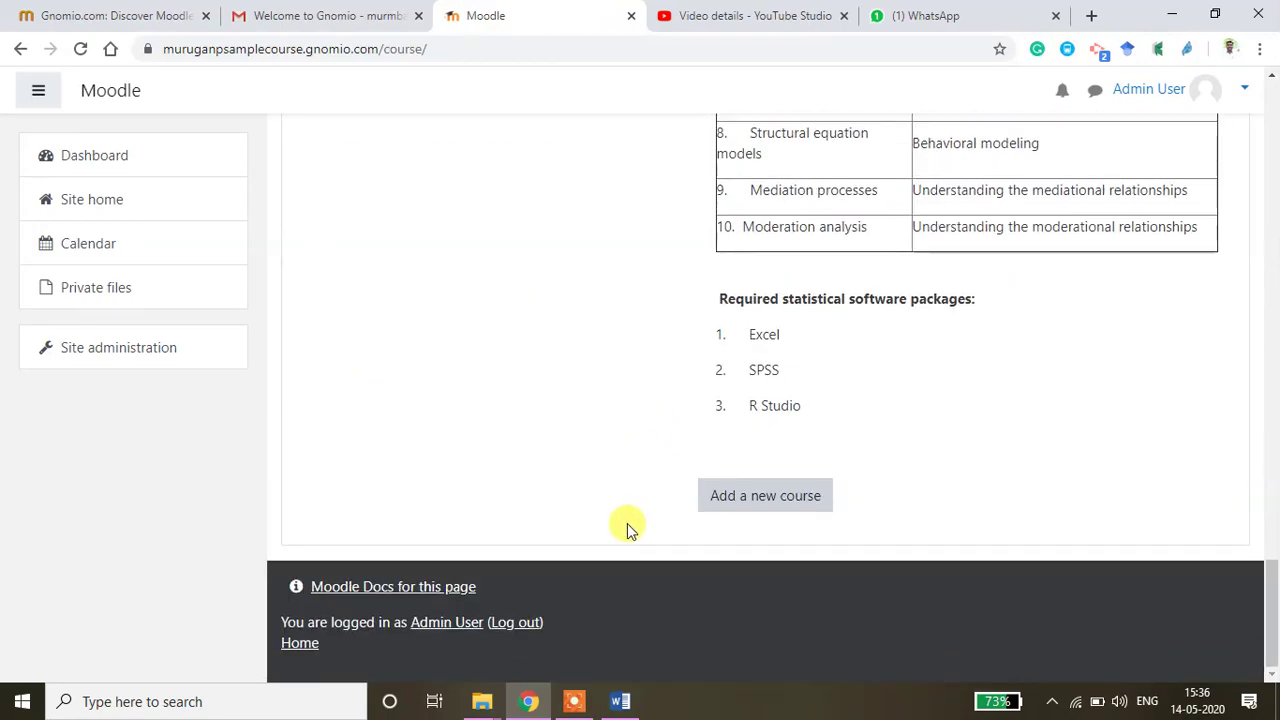
{"action": "scroll", "coordinate": [603, 409], "scroll_direction": "up", "scroll_amount": 7}
{"action": "scroll", "coordinate": [603, 409], "scroll_direction": "up", "scroll_amount": 10}
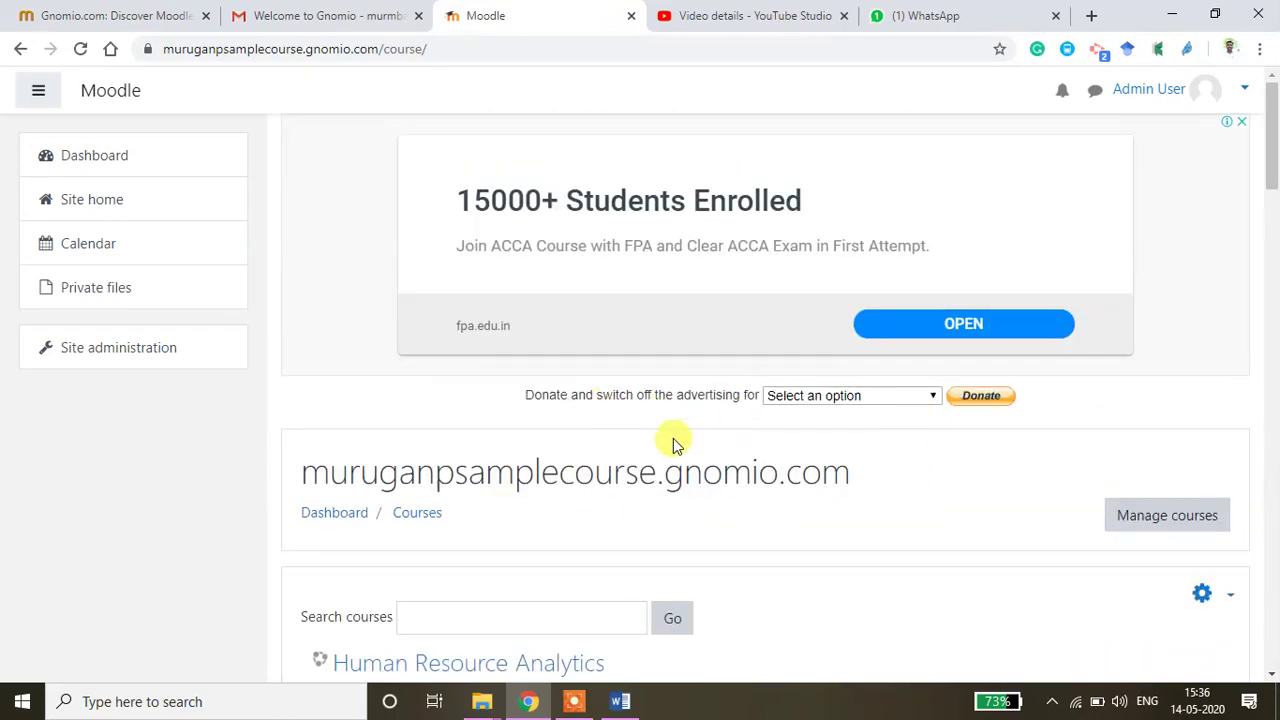
{"action": "scroll", "coordinate": [673, 438], "scroll_direction": "down", "scroll_amount": 15}
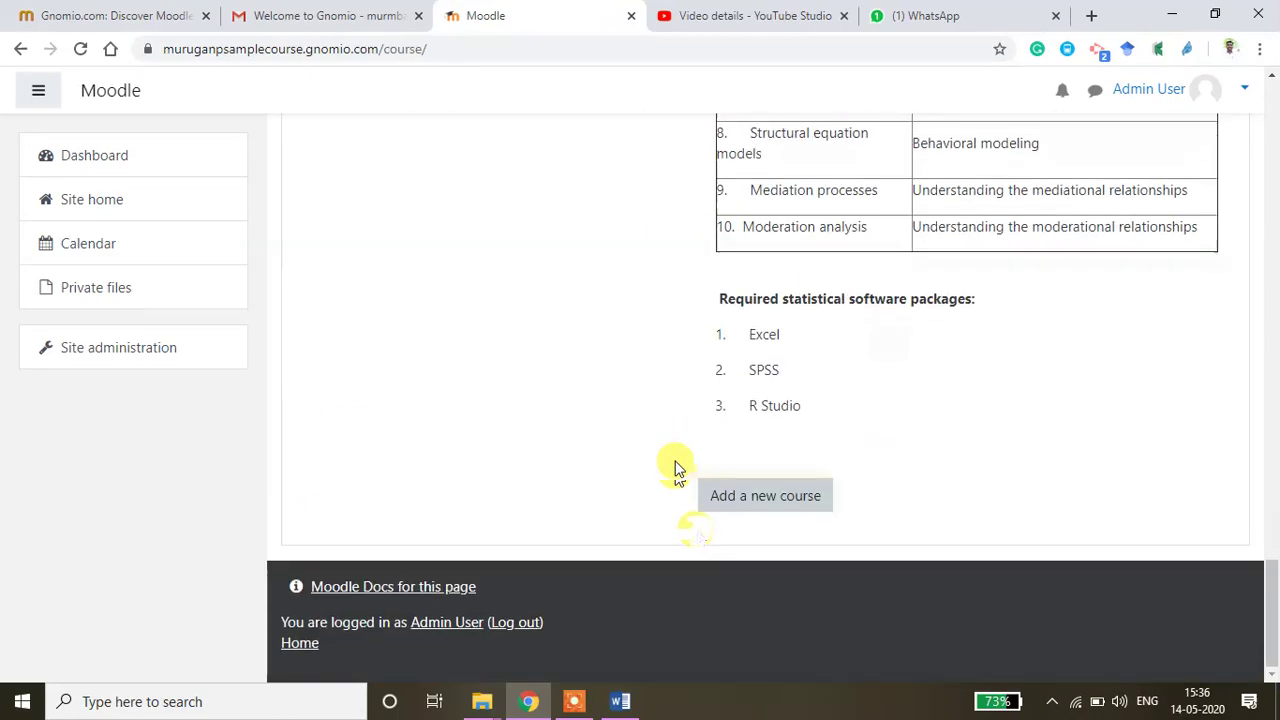